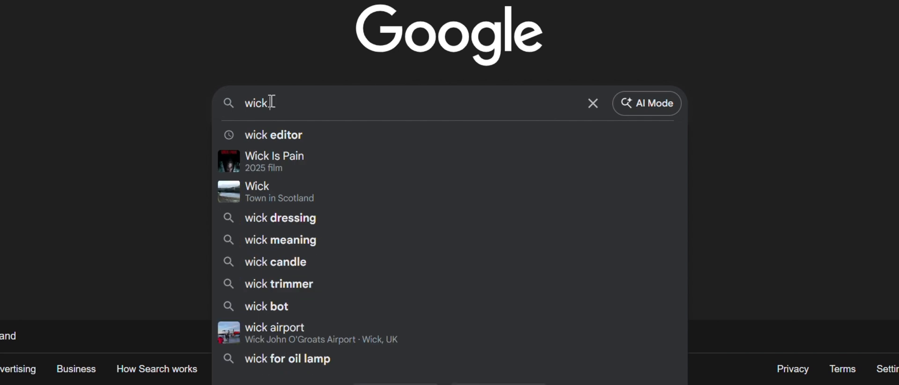
- Find the Wick Editor through a Google search and launch its web editor
click(290, 129)
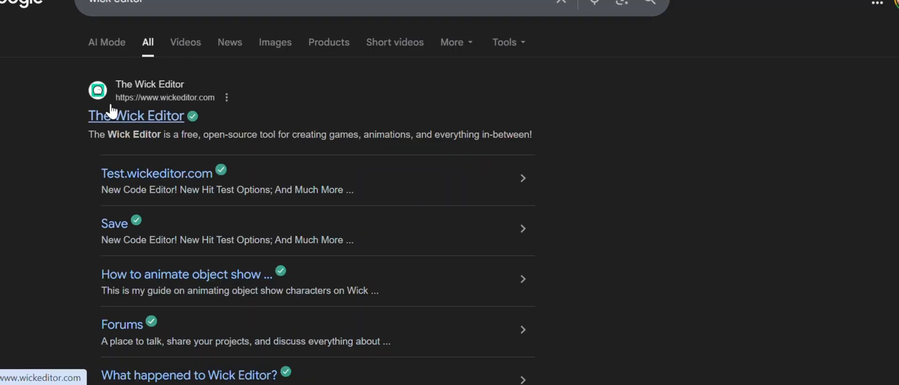
click(139, 116)
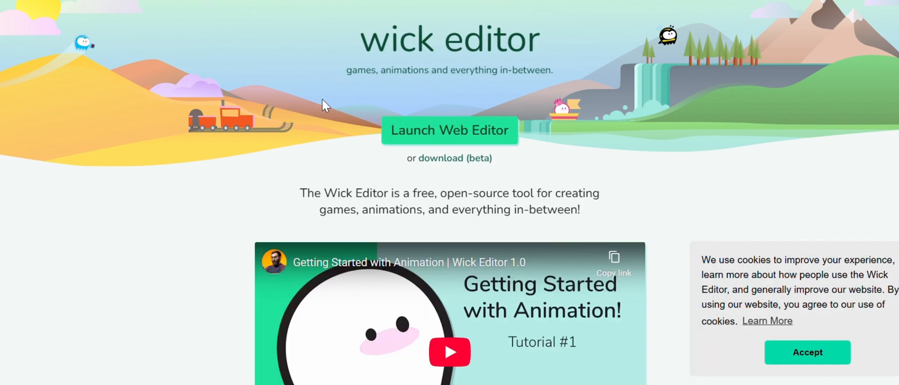
click(400, 125)
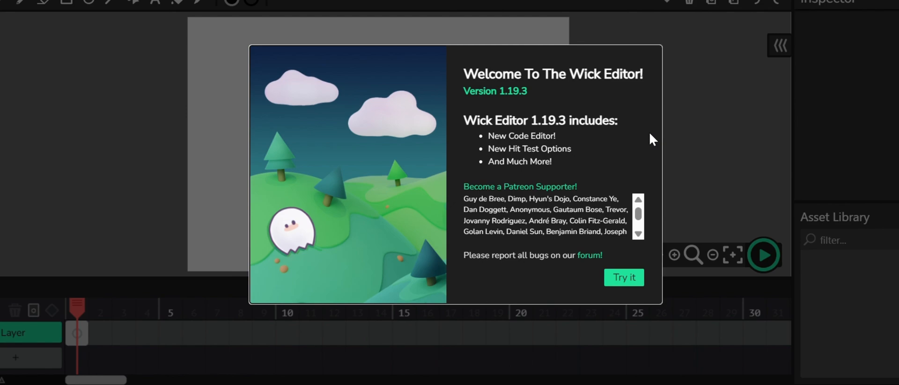
- Dismiss the welcome screen and close the autosave prompt without loading it
click(676, 137)
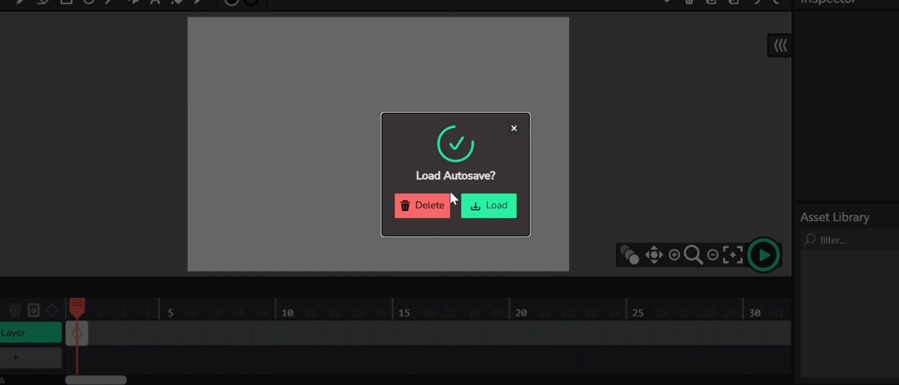
click(514, 130)
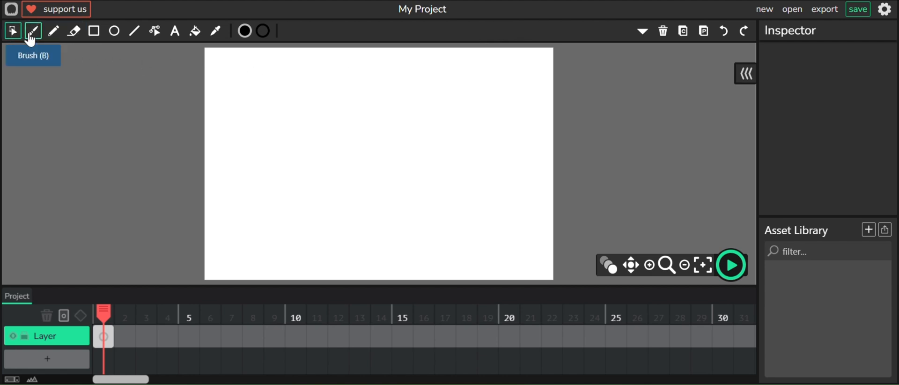
- With the Brush tool, draw the character's rounded square head and torso on frame 1, redoing the first head attempt
click(30, 38)
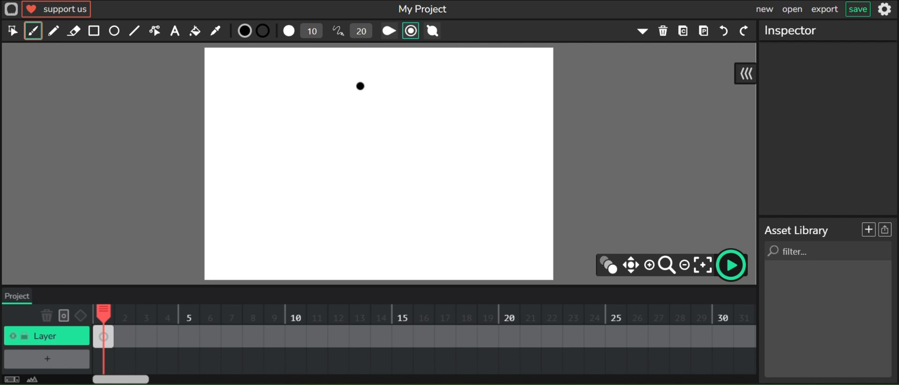
mouse_move(351, 86)
mouse_down()
mouse_move(317, 110)
mouse_move(318, 131)
mouse_move(340, 144)
mouse_move(373, 144)
mouse_move(404, 117)
mouse_move(395, 93)
mouse_move(357, 85)
mouse_up()
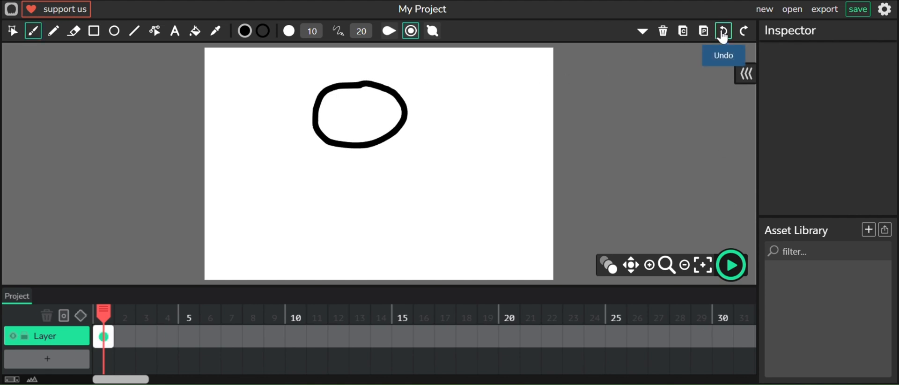
click(724, 31)
mouse_move(339, 77)
mouse_down()
mouse_move(316, 83)
mouse_move(307, 108)
mouse_move(321, 143)
mouse_move(384, 140)
mouse_move(397, 124)
mouse_move(390, 87)
mouse_move(335, 78)
mouse_up()
mouse_move(327, 147)
mouse_down()
mouse_move(315, 213)
mouse_move(366, 210)
mouse_move(381, 170)
mouse_move(374, 141)
mouse_up()
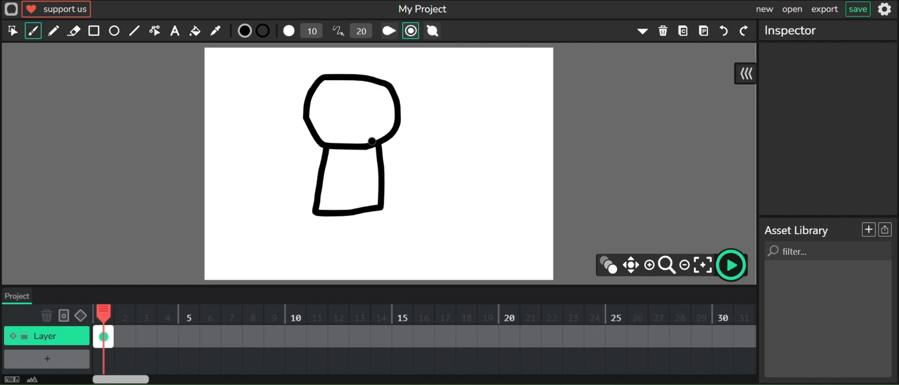
- Draw the character's arms hanging at its sides and two legs with feet, redoing the first arm
mouse_move(392, 214)
mouse_down()
mouse_move(410, 188)
mouse_move(393, 137)
mouse_up()
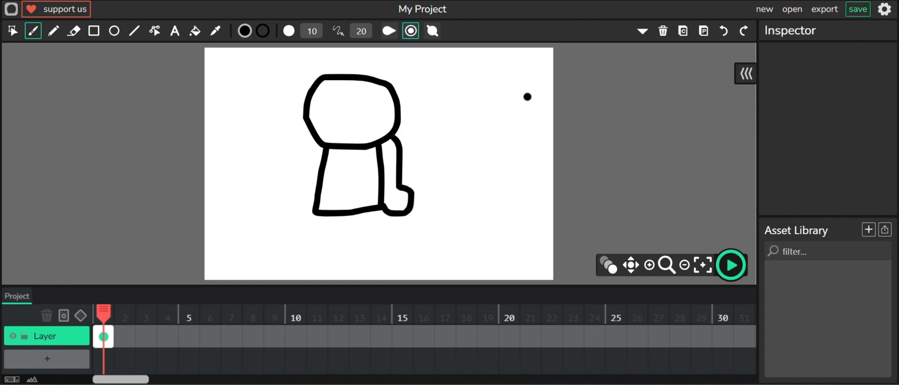
click(723, 31)
mouse_move(382, 204)
mouse_down()
mouse_move(398, 219)
mouse_move(403, 189)
mouse_move(387, 144)
mouse_up()
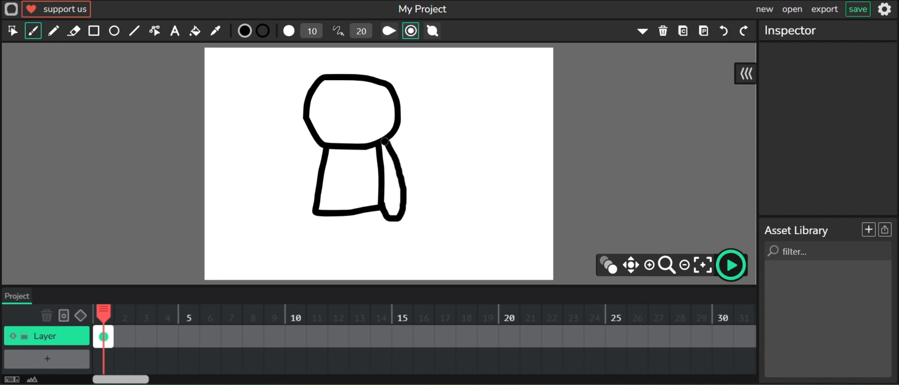
mouse_move(322, 146)
mouse_down()
mouse_move(294, 209)
mouse_move(304, 222)
mouse_move(315, 211)
mouse_move(311, 253)
mouse_move(301, 265)
mouse_move(331, 271)
mouse_move(347, 214)
mouse_move(343, 270)
mouse_move(372, 277)
mouse_move(382, 263)
mouse_move(373, 253)
mouse_move(377, 202)
mouse_up()
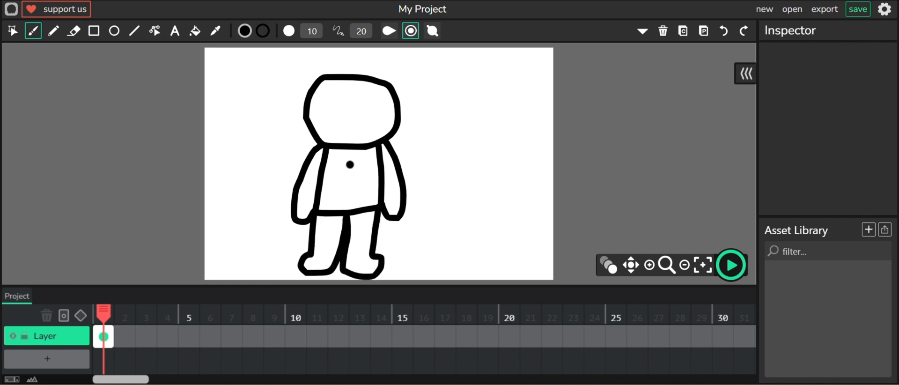
- Draw a smiling mouth and two eyes on the character's face
drag(331, 125, 358, 135)
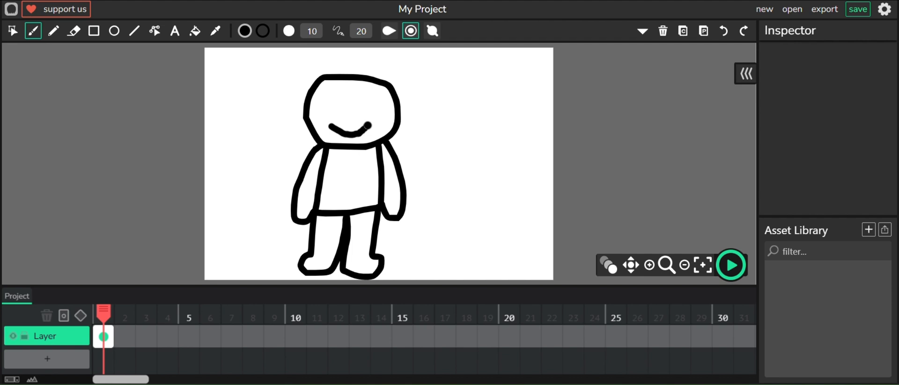
drag(340, 99, 341, 115)
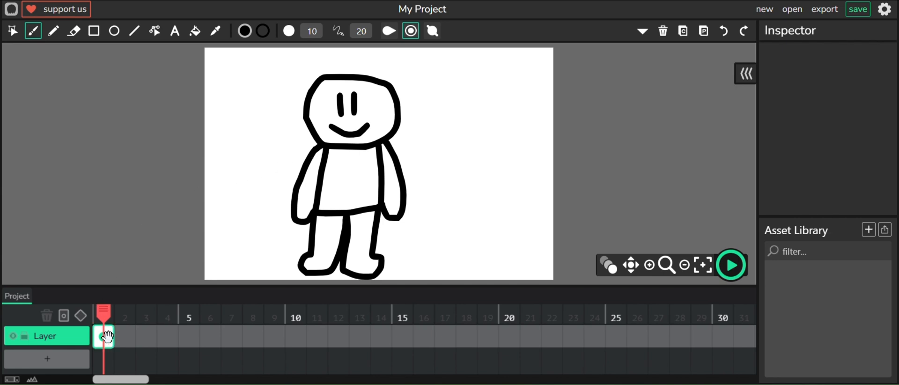
- Add a new blank keyframe at frame 2 and turn on onion skinning
click(122, 335)
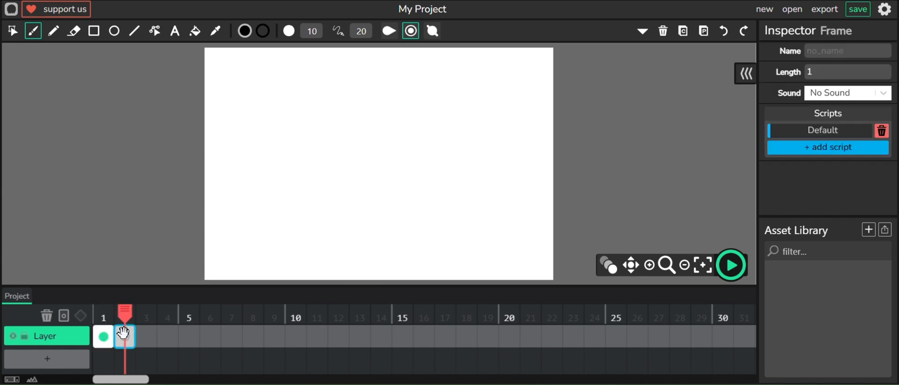
click(608, 266)
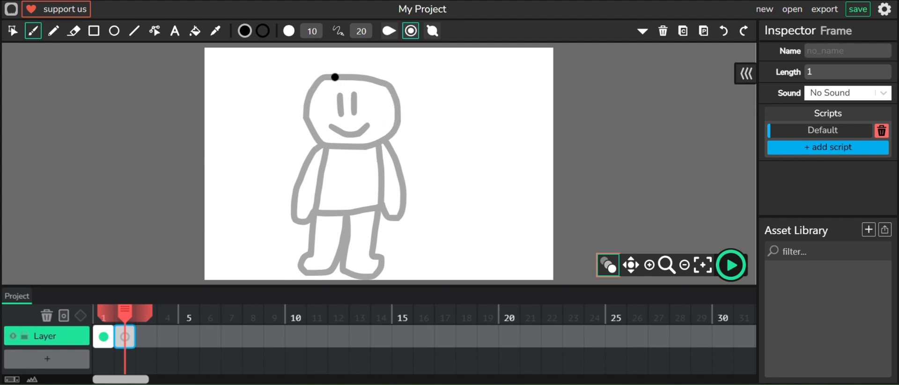
- Trace the head and torso over the onion skin on frame 2 and draw both arms raised outward
mouse_move(323, 76)
mouse_down()
mouse_move(307, 108)
mouse_move(315, 138)
mouse_move(380, 146)
mouse_move(399, 131)
mouse_move(395, 95)
mouse_move(375, 78)
mouse_move(334, 76)
mouse_up()
mouse_move(327, 146)
mouse_down()
mouse_move(315, 209)
mouse_move(378, 208)
mouse_move(385, 146)
mouse_up()
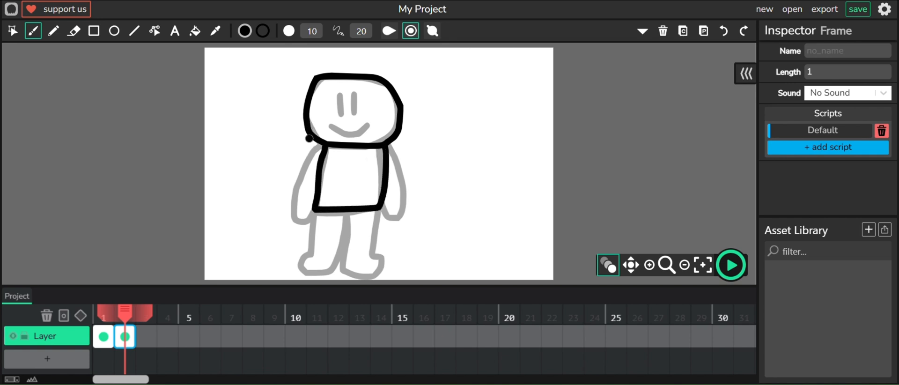
mouse_move(313, 133)
mouse_down()
mouse_move(286, 103)
mouse_move(269, 109)
mouse_move(273, 130)
mouse_move(321, 159)
mouse_up()
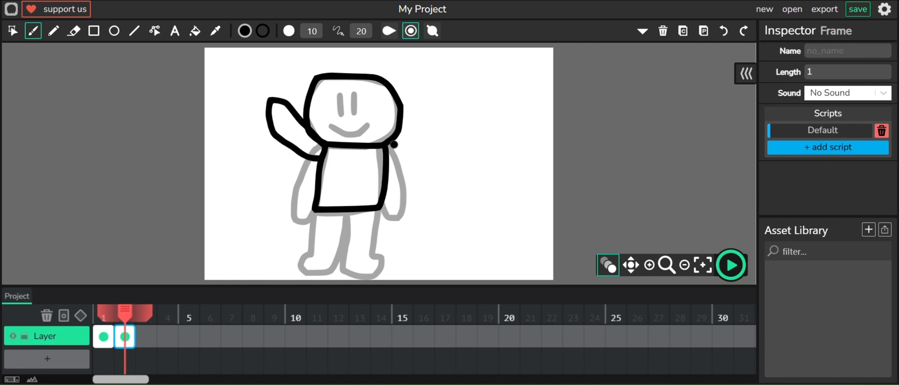
mouse_move(385, 146)
mouse_down()
mouse_move(427, 113)
mouse_move(446, 113)
mouse_move(444, 132)
mouse_move(386, 160)
mouse_up()
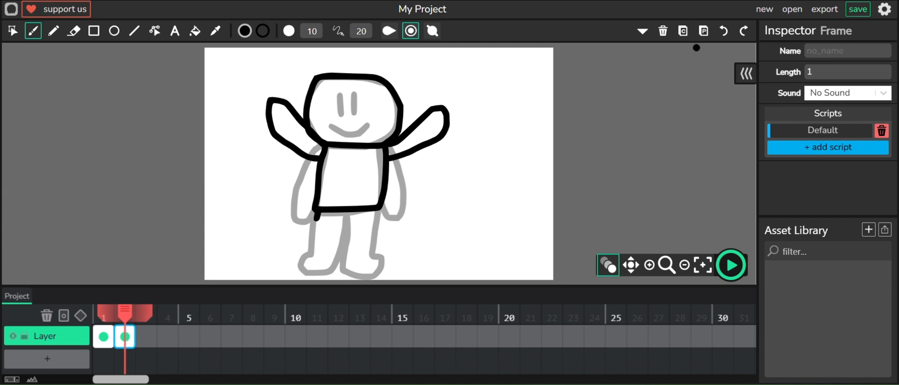
- Draw the legs spread wide apart on frame 2
click(708, 46)
mouse_move(309, 212)
mouse_down()
mouse_move(277, 235)
mouse_move(251, 232)
mouse_move(250, 247)
mouse_move(265, 262)
mouse_move(285, 260)
mouse_move(343, 211)
mouse_move(391, 260)
mouse_move(431, 240)
mouse_move(427, 225)
mouse_move(391, 233)
mouse_move(379, 208)
mouse_up()
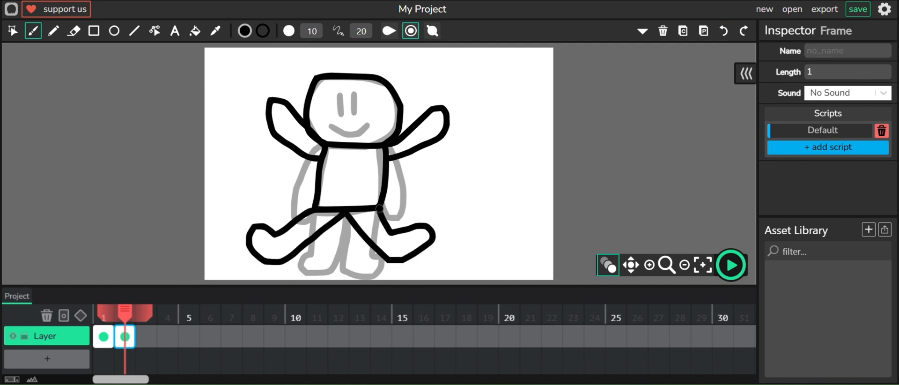
- Draw eyes and a wide open grin on frame 2, then turn off onion skinning
mouse_move(329, 120)
mouse_down()
mouse_move(375, 123)
mouse_move(354, 138)
mouse_move(334, 132)
mouse_move(330, 113)
mouse_up()
mouse_move(338, 89)
mouse_down()
mouse_move(338, 100)
mouse_move(356, 106)
mouse_up()
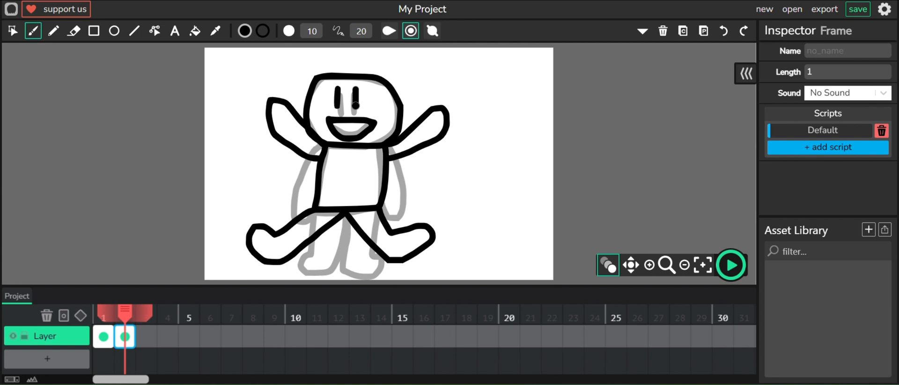
click(606, 268)
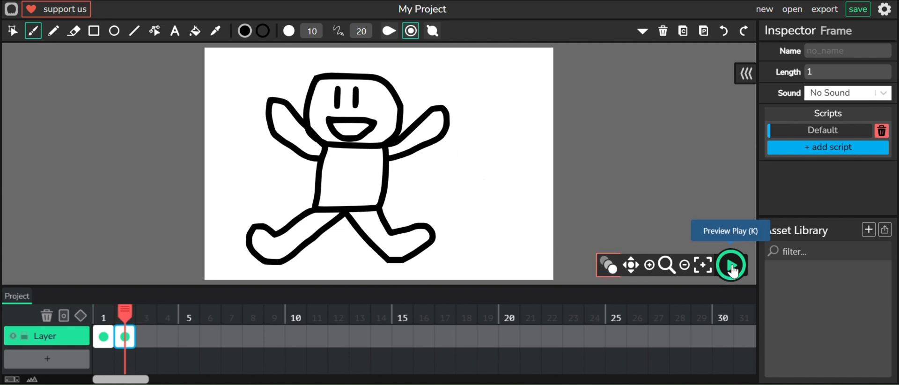
- Preview the two-frame animation and stop playback
click(731, 266)
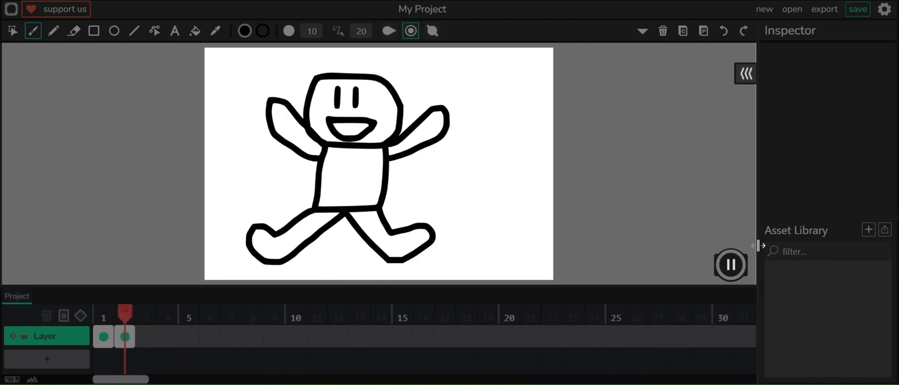
click(731, 265)
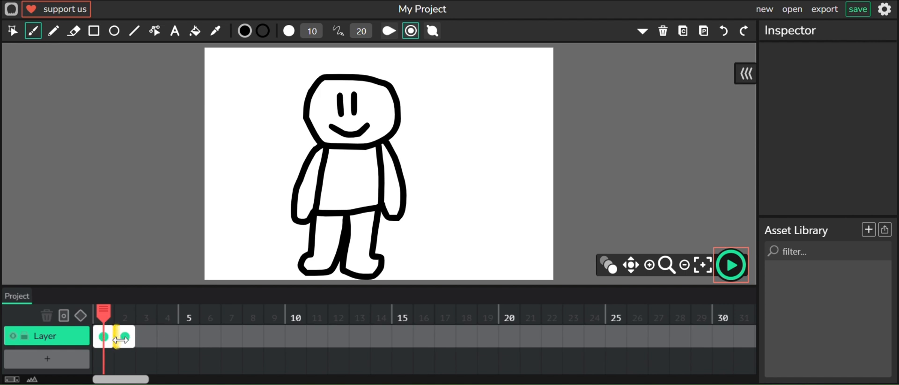
- Move the jumping-pose keyframe from frame 2 to frame 3 and select frame 1
click(125, 337)
drag(127, 338, 144, 318)
click(127, 336)
click(104, 333)
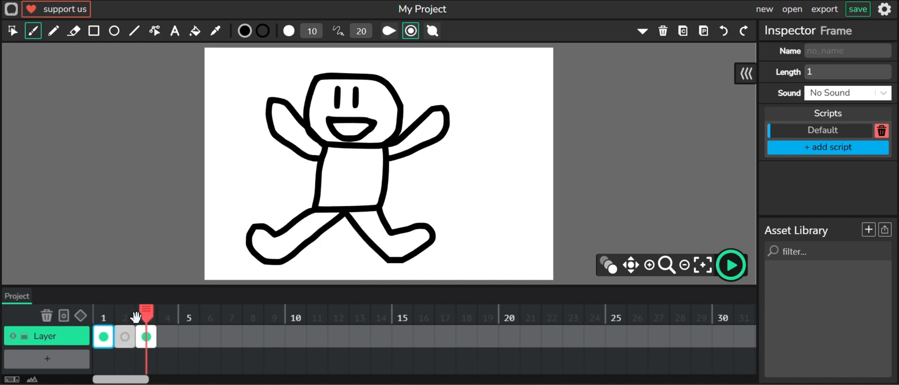
- Select the empty frame 2, turn on onion skinning, and draw an in-between head, redoing the first attempt
click(123, 334)
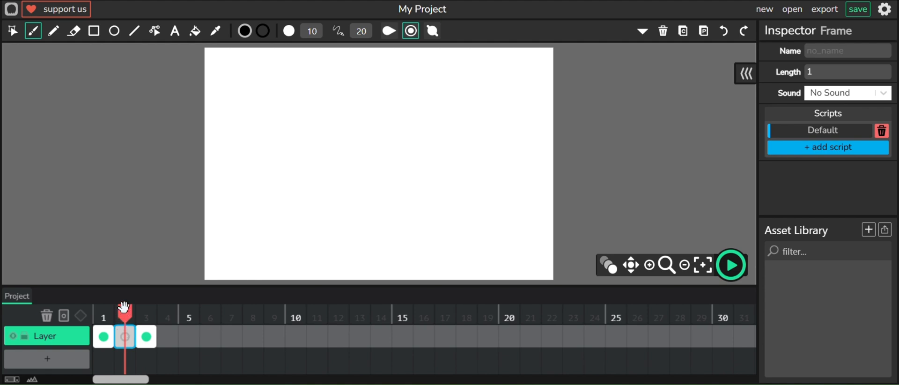
click(608, 265)
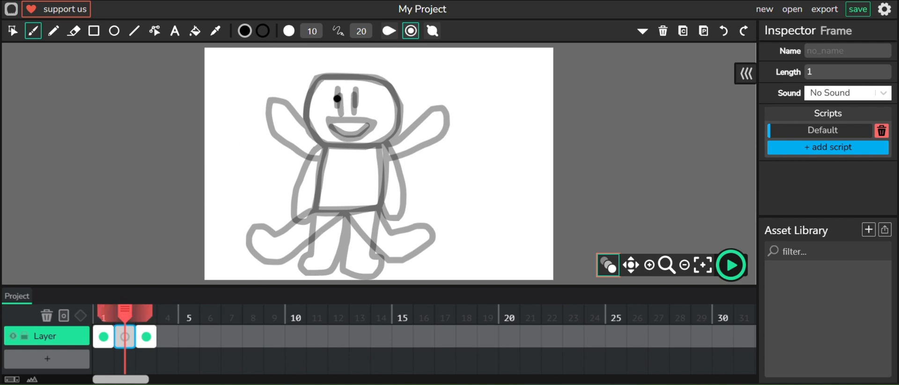
mouse_move(328, 74)
mouse_down()
mouse_move(307, 101)
mouse_move(308, 133)
mouse_move(344, 146)
mouse_move(384, 145)
mouse_move(416, 114)
mouse_move(411, 96)
mouse_up()
click(725, 31)
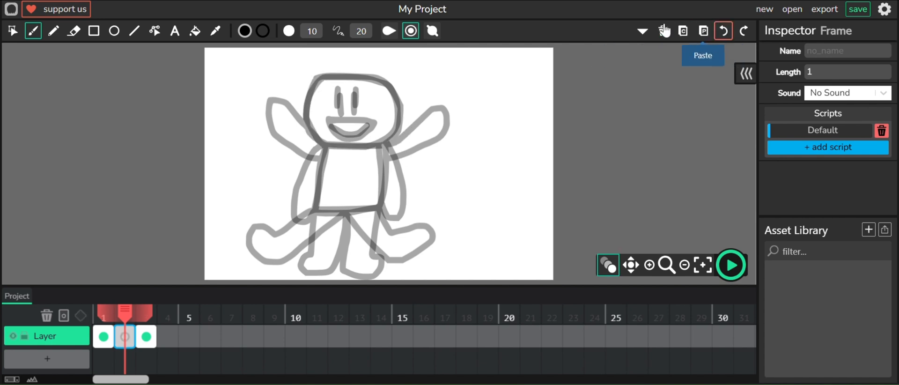
mouse_move(352, 77)
mouse_down()
mouse_move(316, 80)
mouse_move(305, 97)
mouse_move(315, 133)
mouse_move(349, 148)
mouse_move(399, 135)
mouse_move(405, 120)
mouse_move(392, 88)
mouse_move(350, 77)
mouse_up()
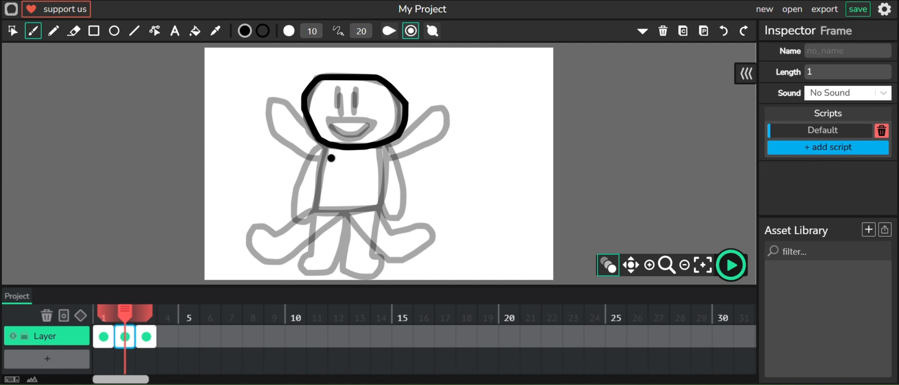
- Draw the in-between torso, half-raised arms and bent legs on frame 2
mouse_move(325, 146)
mouse_down()
mouse_move(312, 195)
mouse_move(322, 215)
mouse_move(380, 207)
mouse_move(391, 137)
mouse_up()
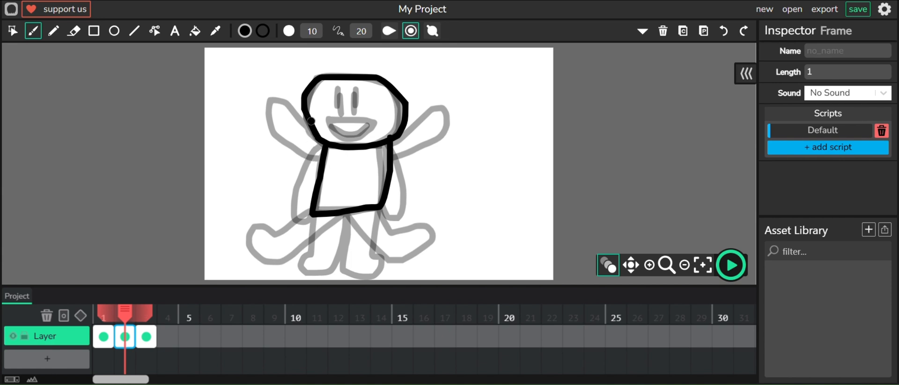
mouse_move(310, 119)
mouse_down()
mouse_move(272, 99)
mouse_move(282, 196)
mouse_move(302, 226)
mouse_move(315, 217)
mouse_up()
mouse_move(381, 213)
mouse_down()
mouse_move(411, 205)
mouse_move(448, 111)
mouse_move(416, 119)
mouse_move(395, 139)
mouse_up()
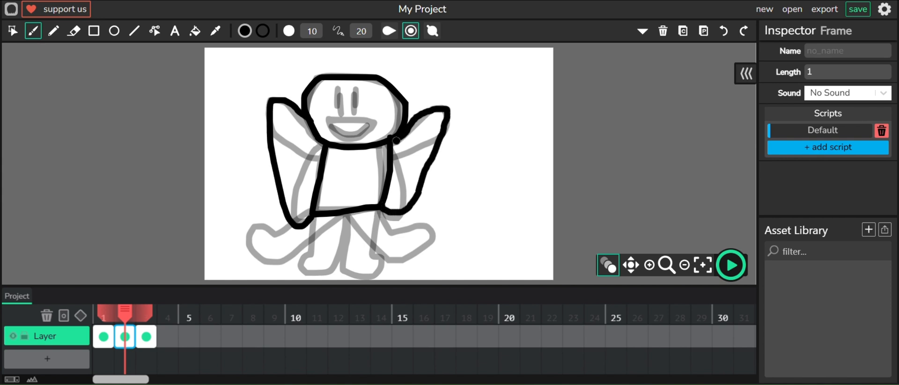
mouse_move(296, 224)
mouse_down()
mouse_move(247, 240)
mouse_move(284, 273)
mouse_move(314, 273)
mouse_move(344, 265)
mouse_move(352, 207)
mouse_move(356, 275)
mouse_move(428, 245)
mouse_move(429, 231)
mouse_move(400, 229)
mouse_move(381, 214)
mouse_up()
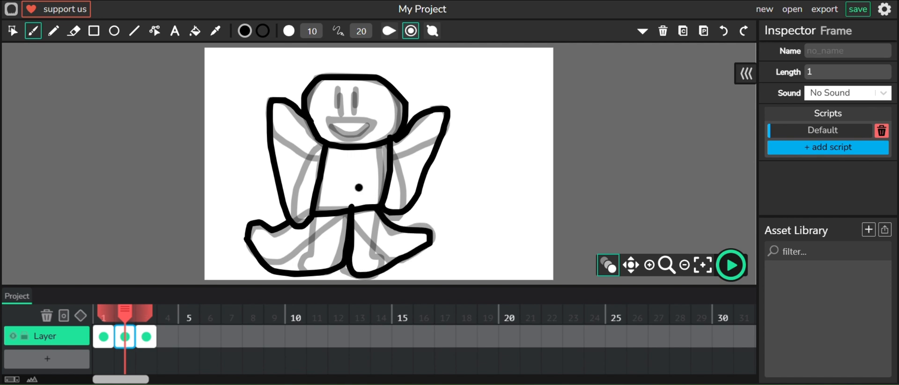
- Draw eyes and a mouth on the in-between face and turn off onion skinning
mouse_move(329, 123)
mouse_down()
mouse_move(372, 124)
mouse_move(375, 133)
mouse_move(330, 129)
mouse_up()
click(338, 97)
mouse_move(339, 91)
mouse_down()
mouse_move(338, 113)
mouse_move(358, 114)
mouse_up()
click(356, 93)
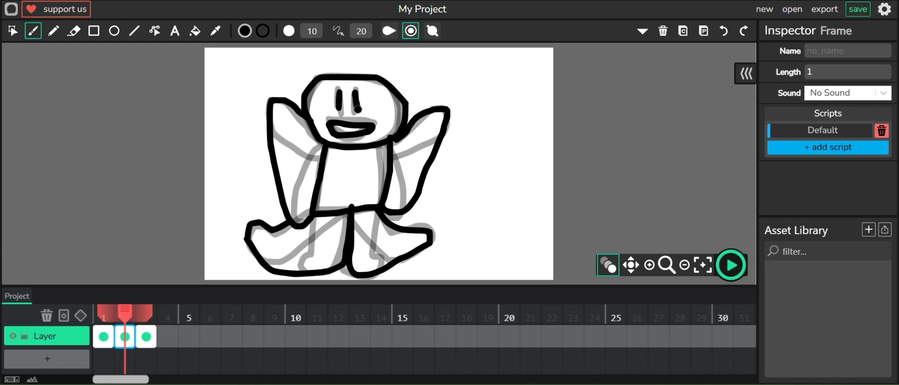
click(606, 267)
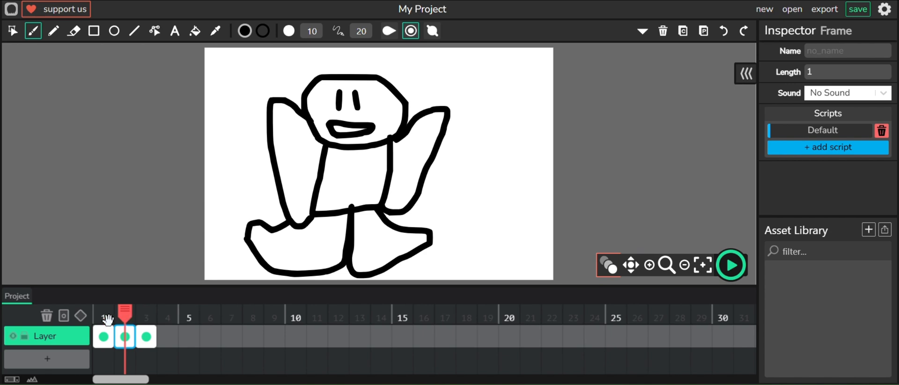
- Play the three-frame animation from frame 1 and stop playback
click(108, 320)
key(k)
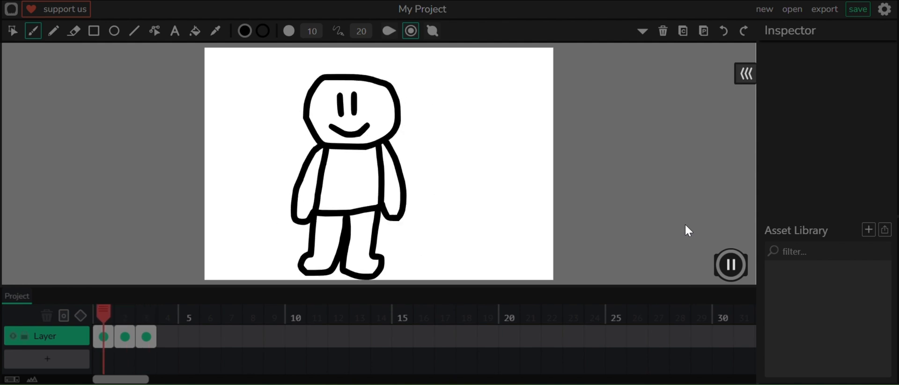
click(729, 264)
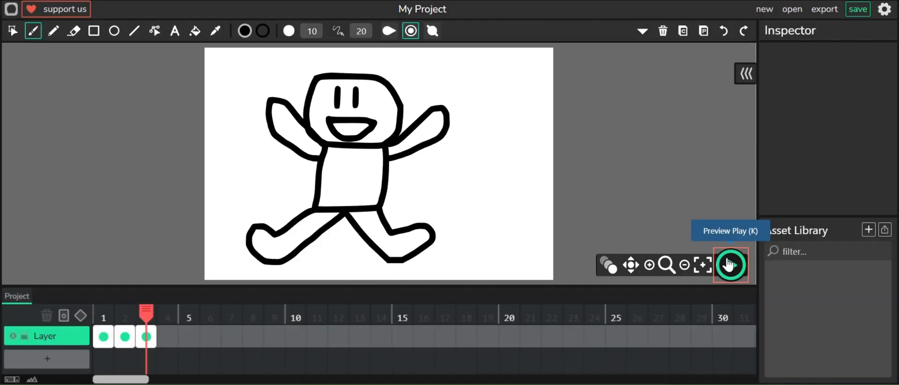
- Copy frame 2 and paste it into the empty frame 4 to complete the jump cycle
click(121, 337)
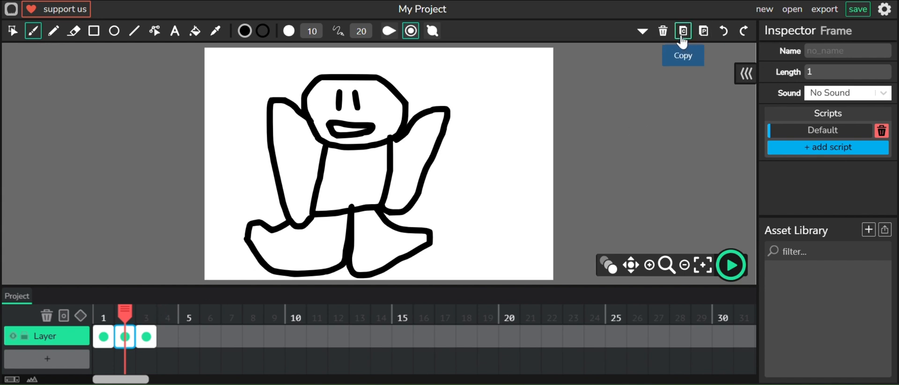
click(683, 41)
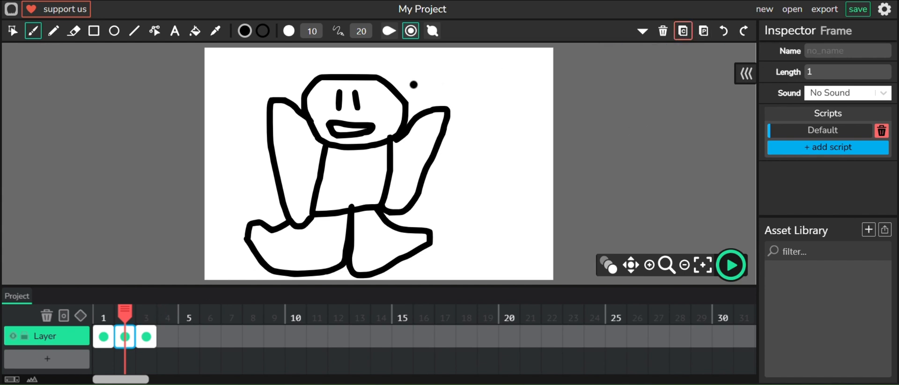
click(147, 318)
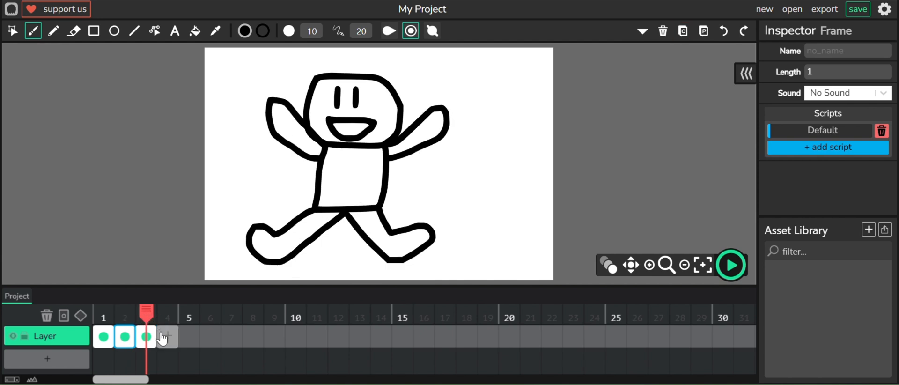
click(168, 337)
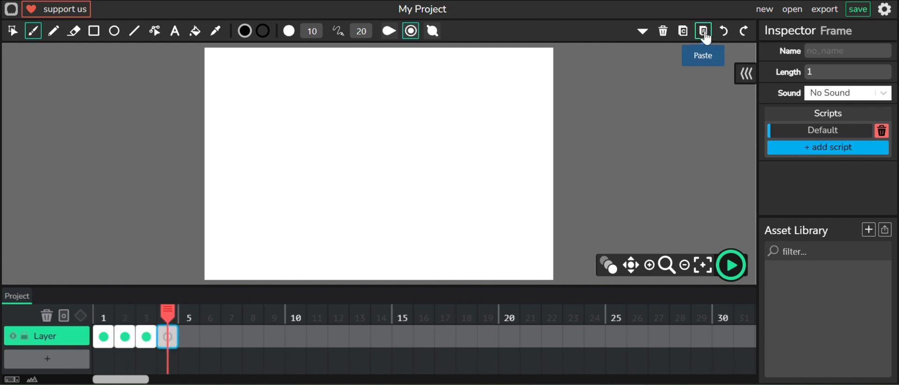
click(704, 32)
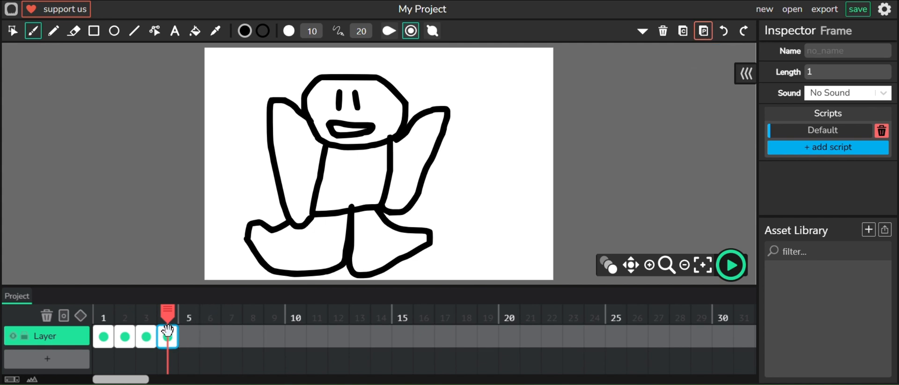
- Play the four-frame animation from frame 1 and stop playback
click(104, 336)
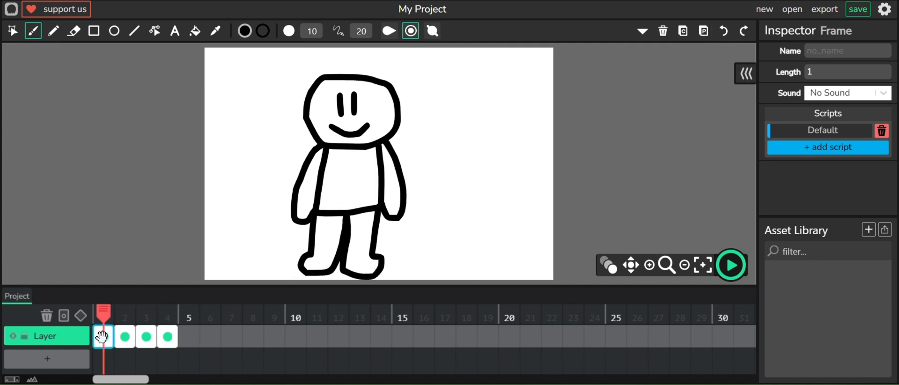
click(730, 265)
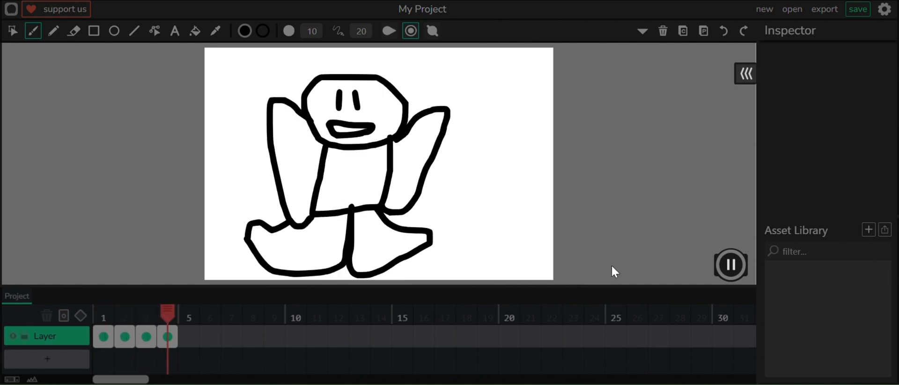
click(731, 264)
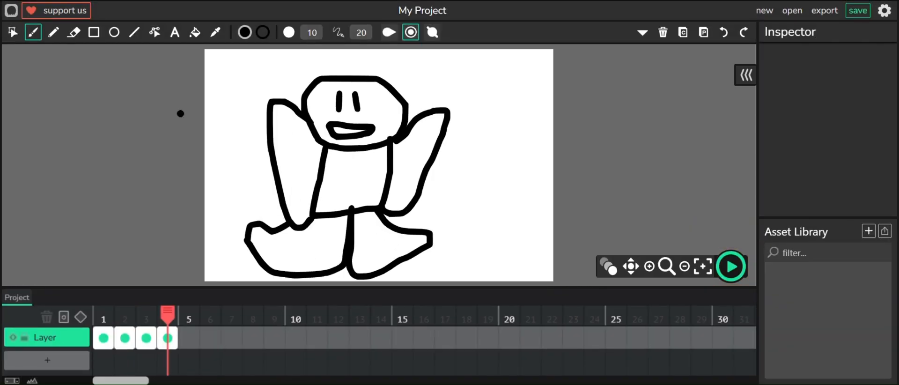
- Rename the project to "Lad doing jumping jacks" in the project settings and apply
click(434, 9)
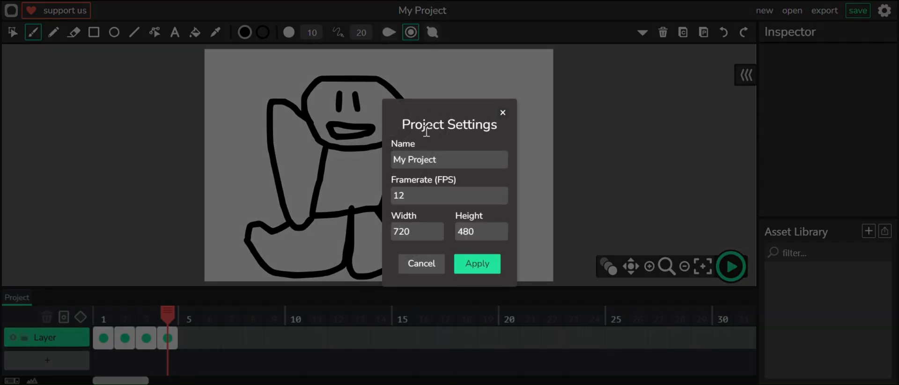
click(449, 157)
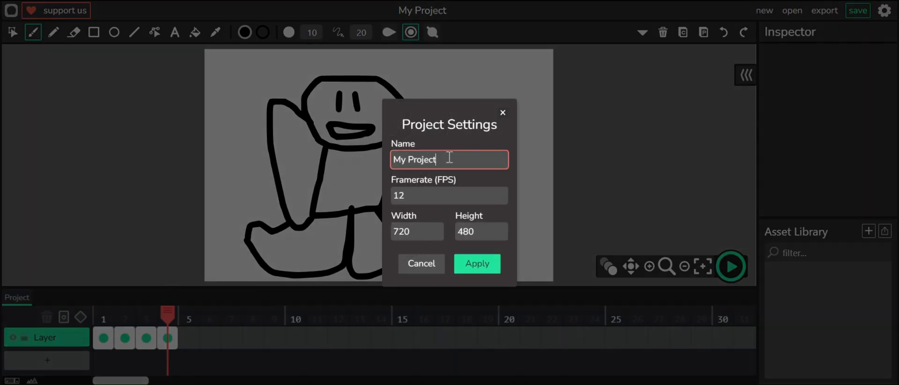
key(BackSpace)
key(BackSpace)
key(BackSpace)
key(BackSpace)
text(Lad doing jumping jacks)
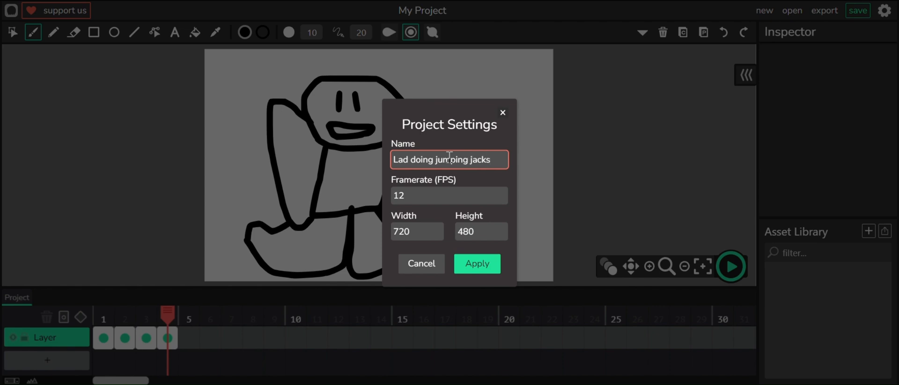
click(466, 269)
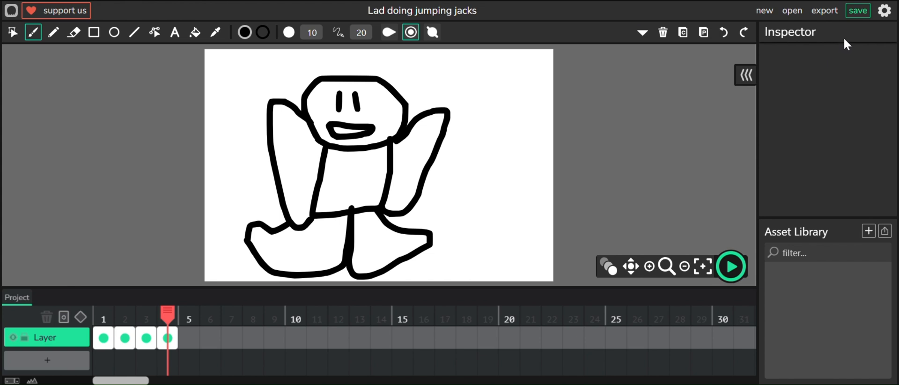
- Save the project as a .wick file and export the animation as an MP4 video
click(855, 20)
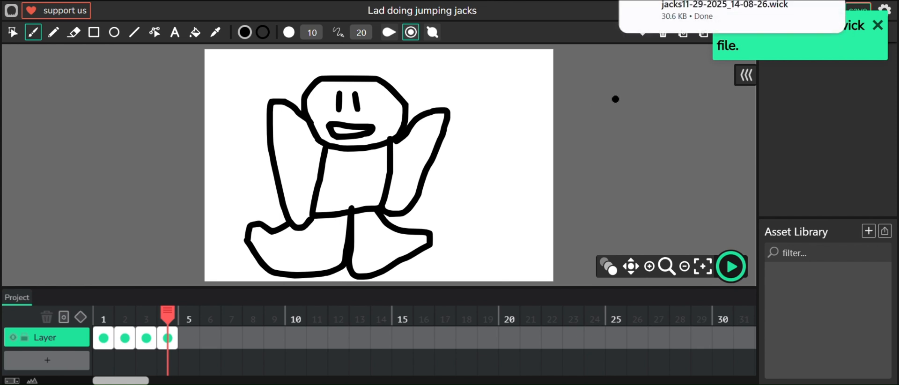
click(879, 28)
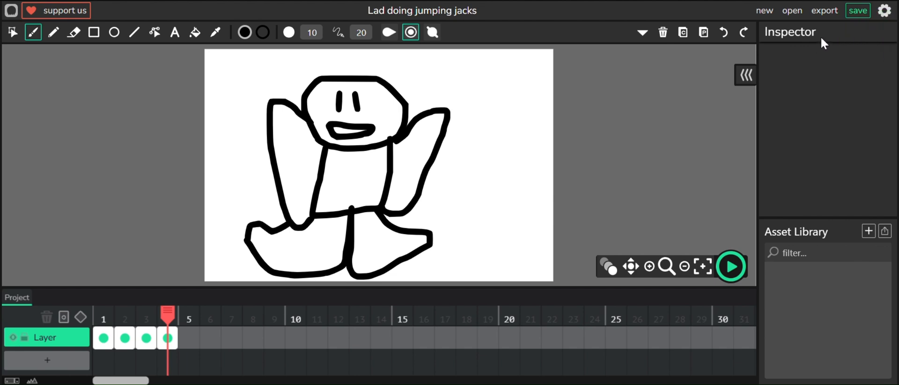
click(825, 11)
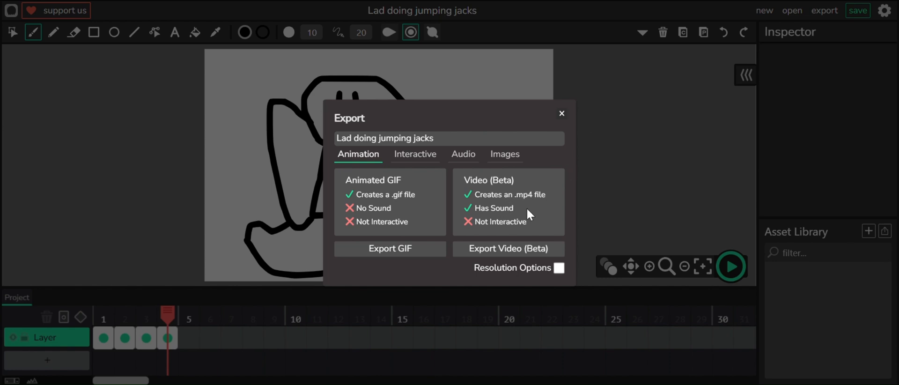
click(487, 248)
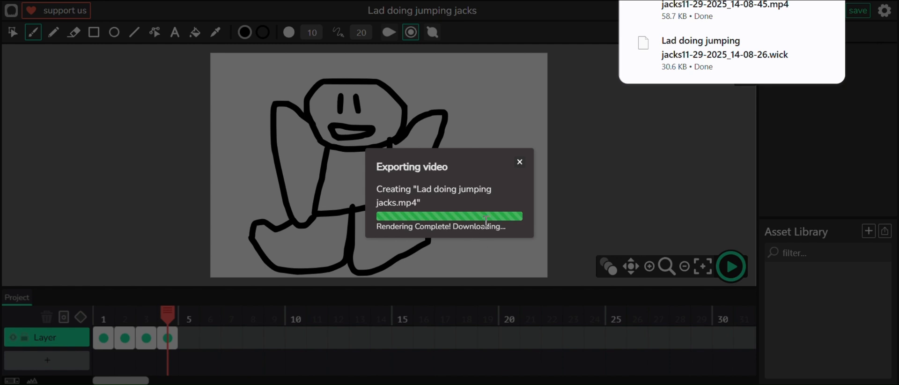
click(519, 162)
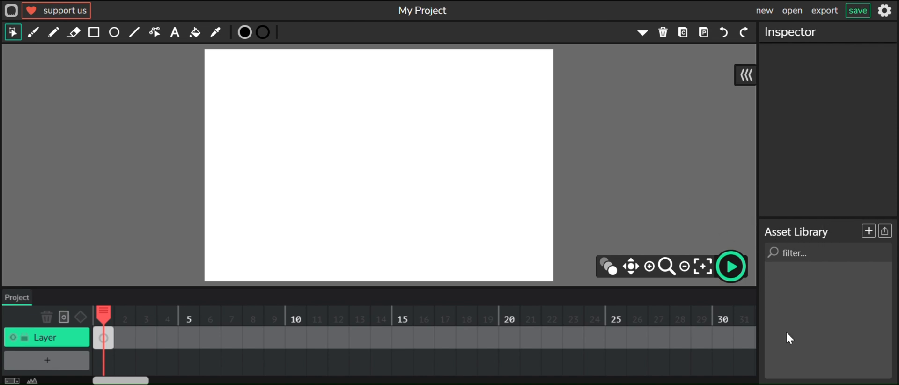
- Upload the "hot dog" sound file into the asset library of the new project
click(883, 236)
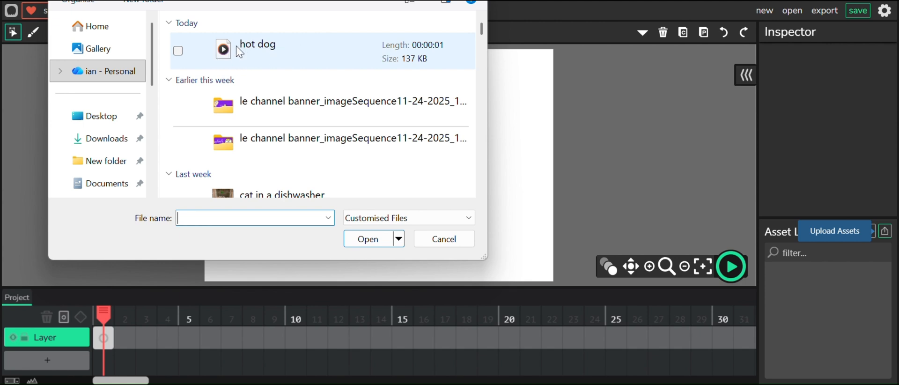
click(260, 53)
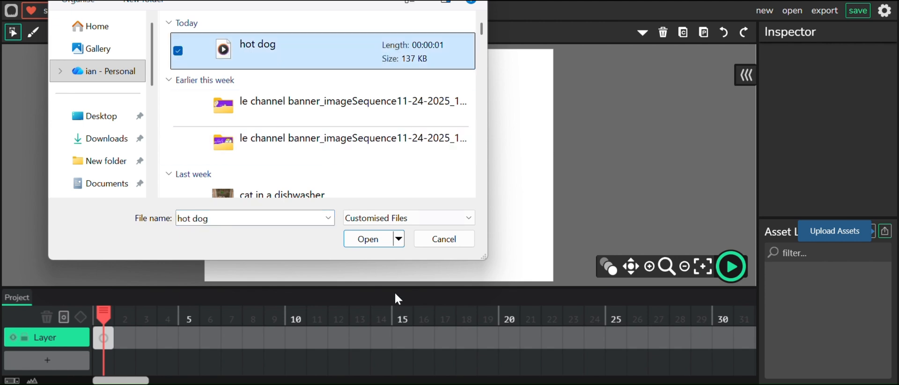
click(368, 240)
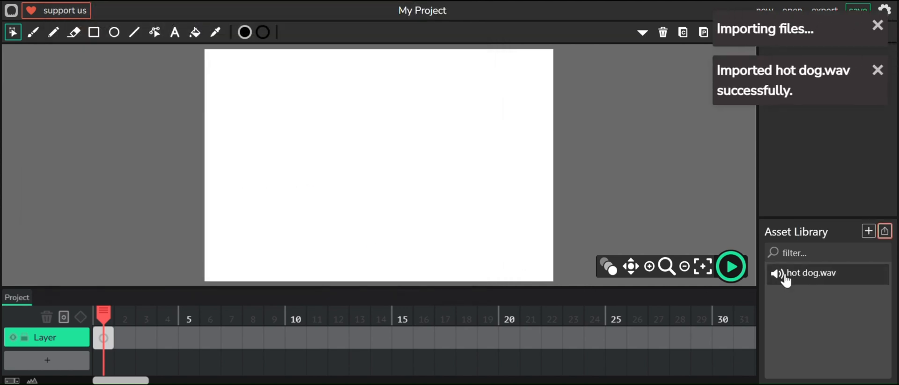
click(876, 71)
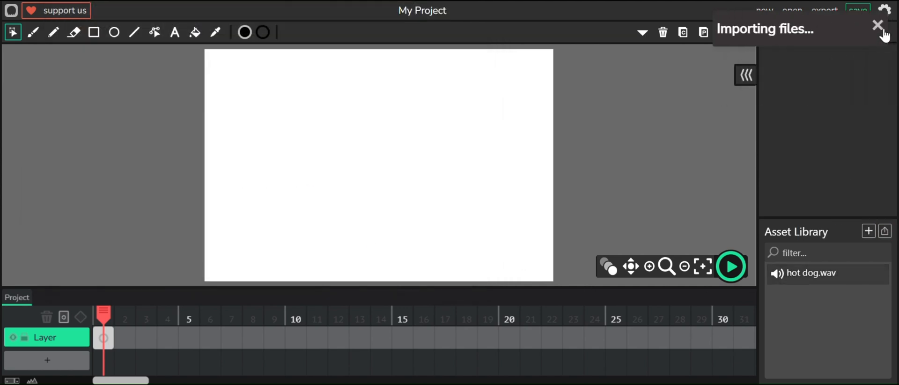
click(883, 32)
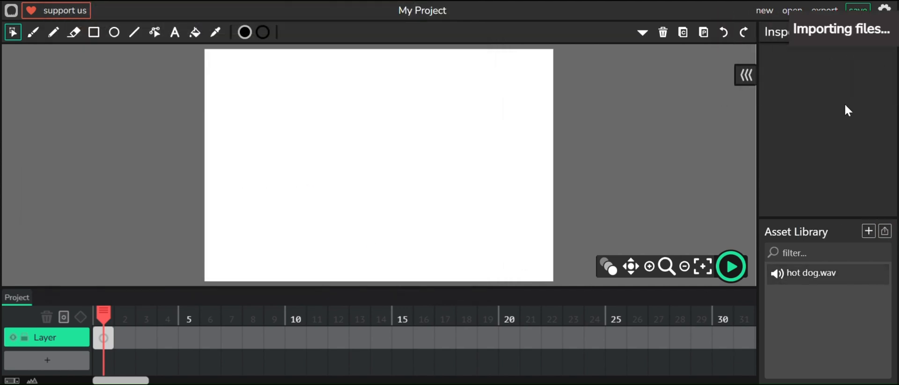
- Select the hot dog.wav asset and preview its sound
click(806, 280)
click(775, 108)
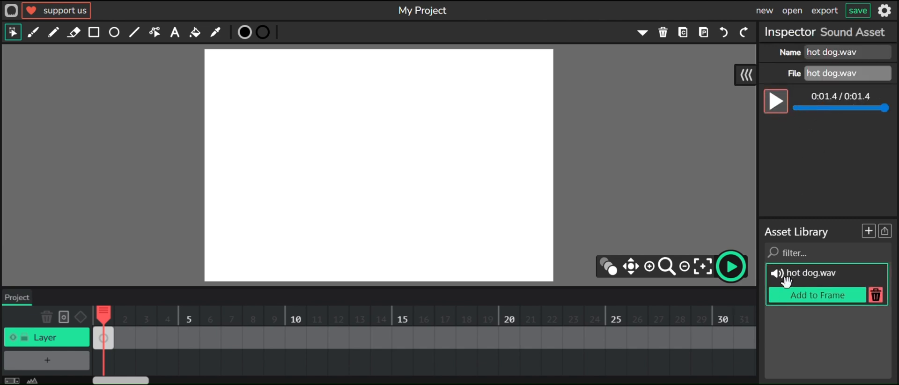
drag(801, 283, 866, 303)
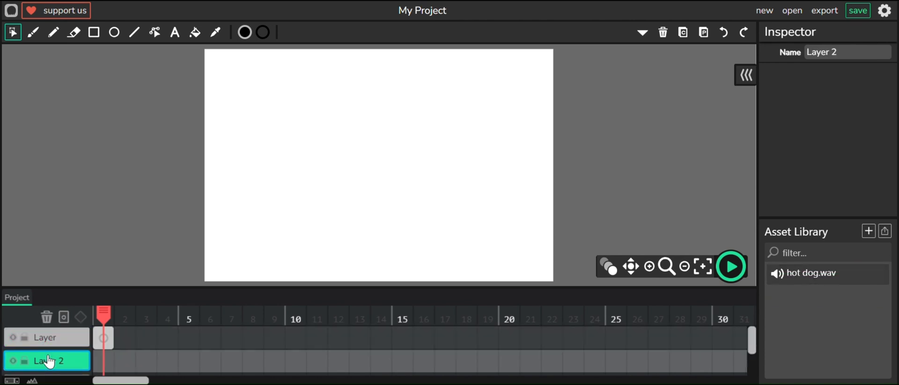
- Rename the newly added second layer to "audio"
click(842, 52)
key(BackSpace)
key(BackSpace)
key(BackSpace)
key(BackSpace)
key(BackSpace)
click(840, 25)
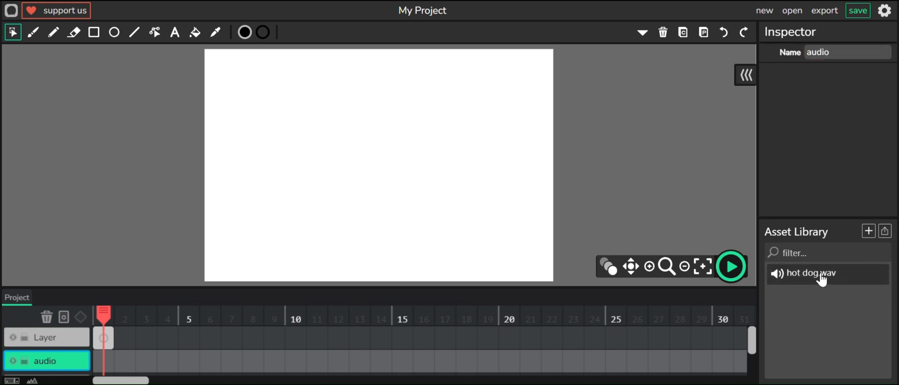
- Attach hot dog.wav to the audio layer's first frame and extend that frame to 17 frames
drag(786, 274, 111, 368)
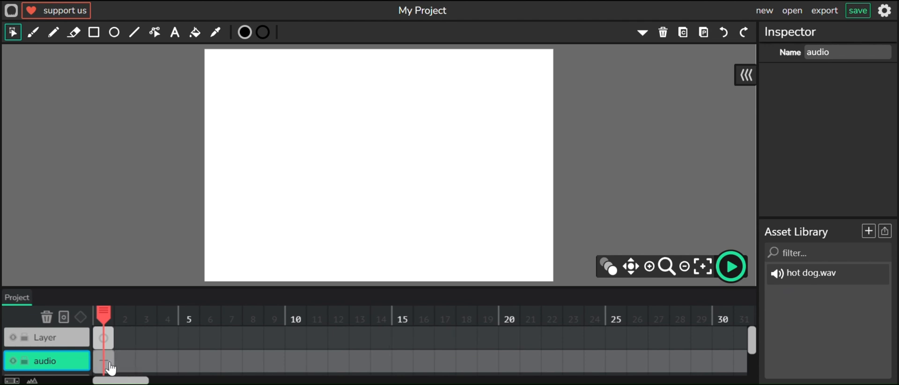
click(107, 369)
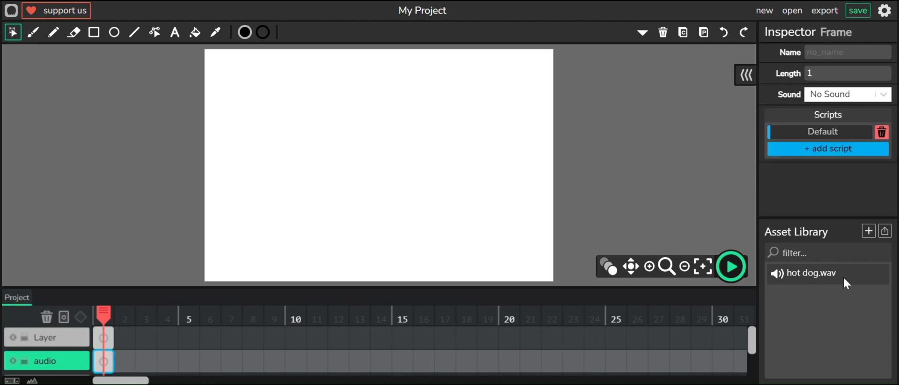
drag(841, 278, 104, 367)
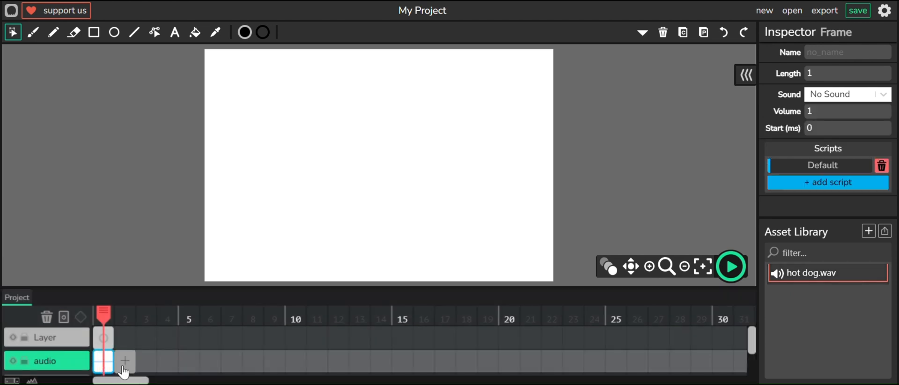
drag(110, 363, 456, 361)
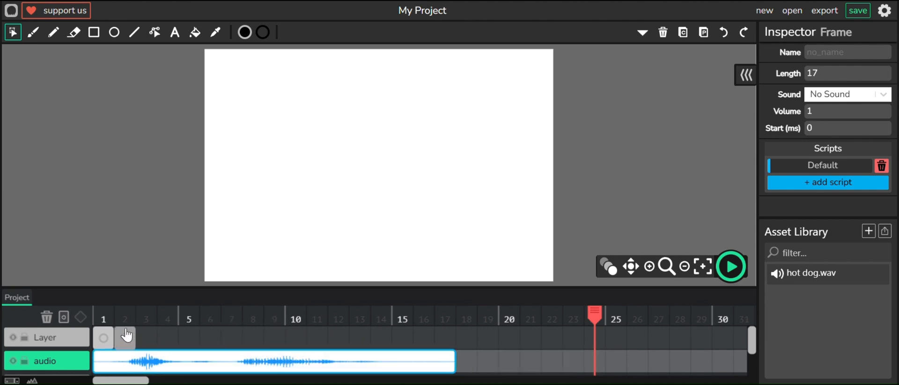
- Play the timeline with the sound from frame 1 and stop playback
click(105, 316)
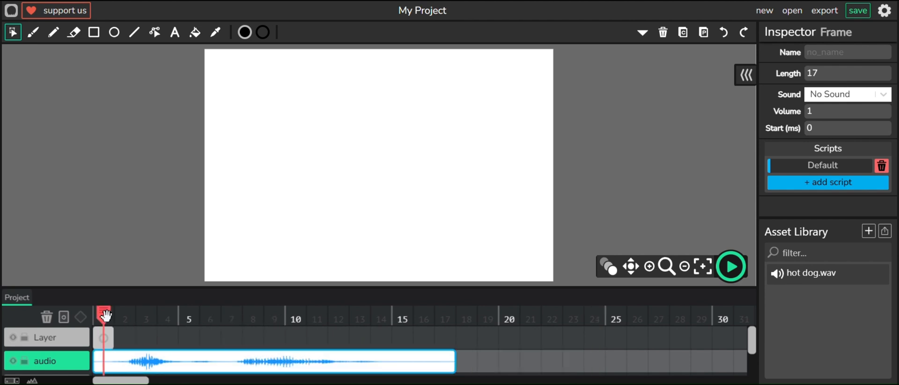
click(733, 268)
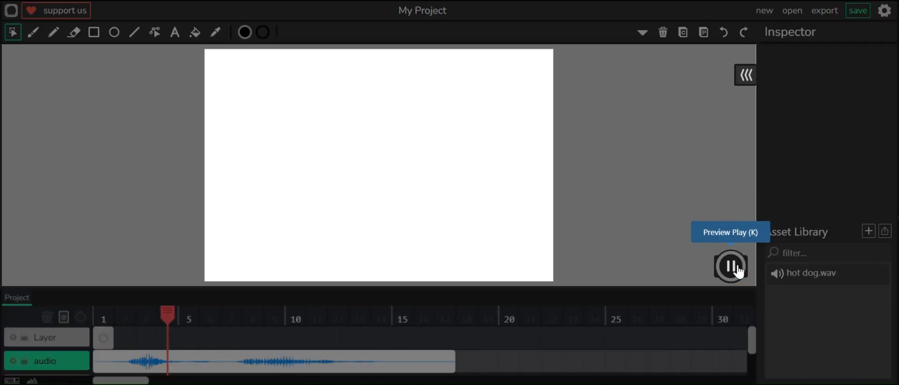
click(737, 270)
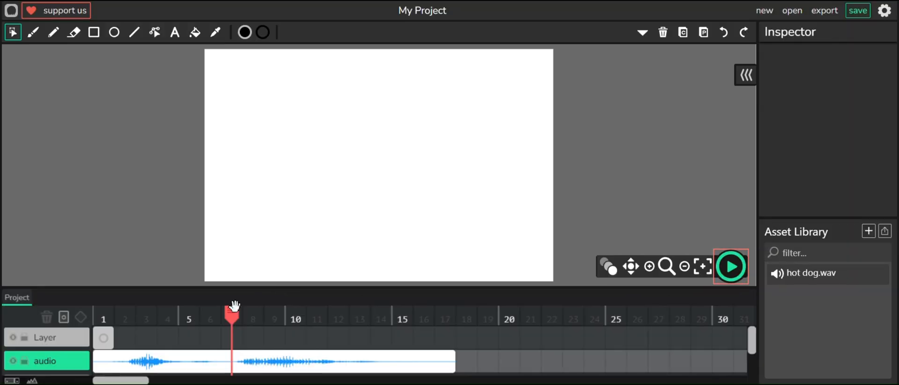
- Select frame 1 of the drawing layer and draw a round head outline with the Brush tool
click(103, 337)
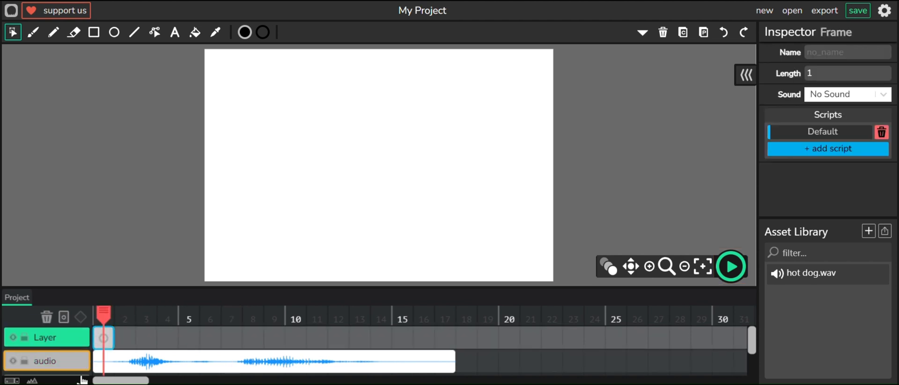
click(33, 32)
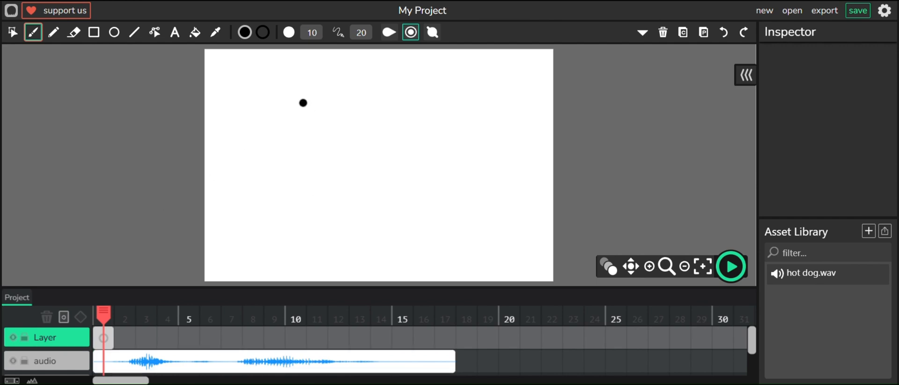
mouse_move(328, 75)
mouse_down()
mouse_move(289, 81)
mouse_move(272, 117)
mouse_move(276, 164)
mouse_move(296, 205)
mouse_move(347, 217)
mouse_move(384, 209)
mouse_move(409, 183)
mouse_move(417, 150)
mouse_move(381, 85)
mouse_move(329, 75)
mouse_up()
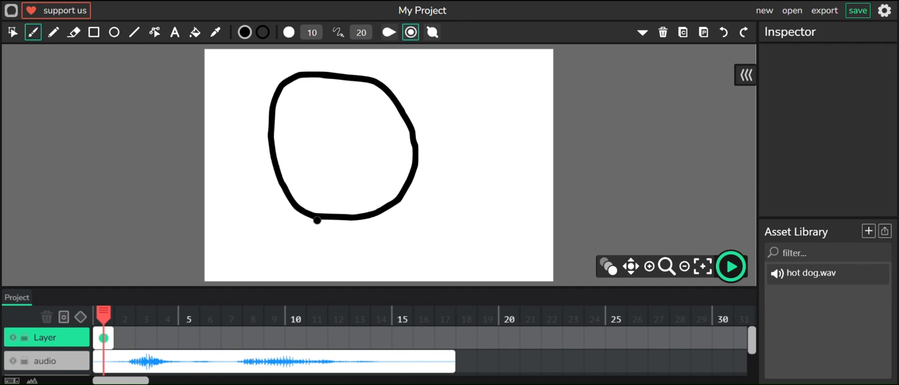
- Draw the character's neck and shoulders below the head with the Brush
drag(315, 217, 320, 247)
mouse_move(361, 217)
mouse_down()
mouse_move(358, 249)
mouse_move(322, 247)
mouse_move(304, 266)
mouse_move(297, 304)
mouse_up()
mouse_move(361, 248)
mouse_down()
mouse_move(377, 265)
mouse_move(383, 296)
mouse_up()
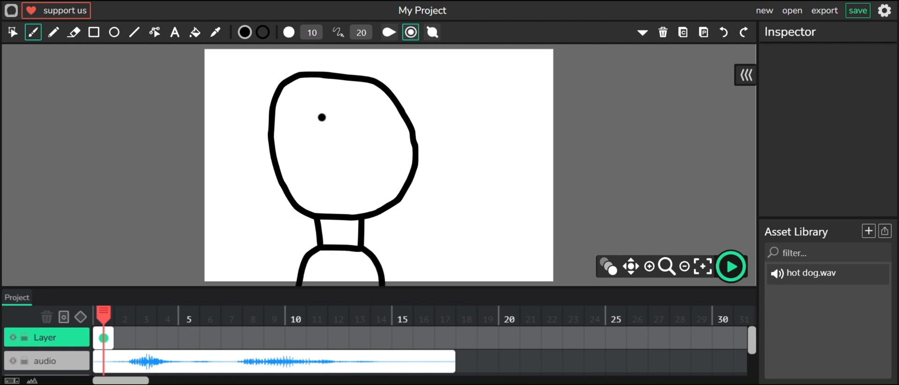
- Draw two vertical eye strokes and a horizontal closed-mouth line on the face
drag(328, 108, 331, 155)
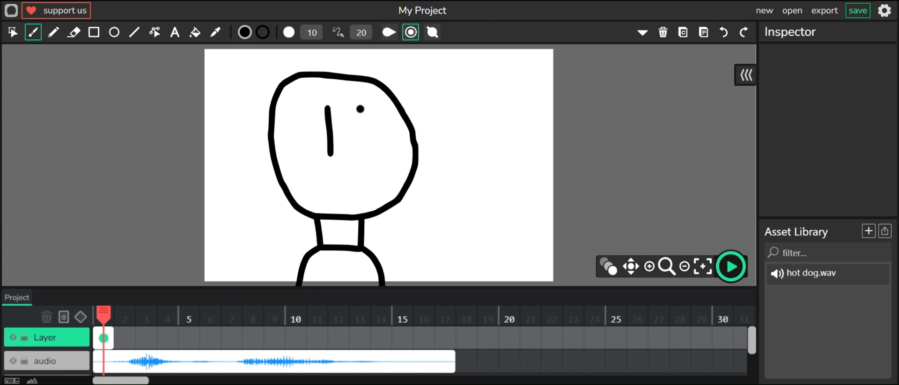
drag(361, 107, 361, 159)
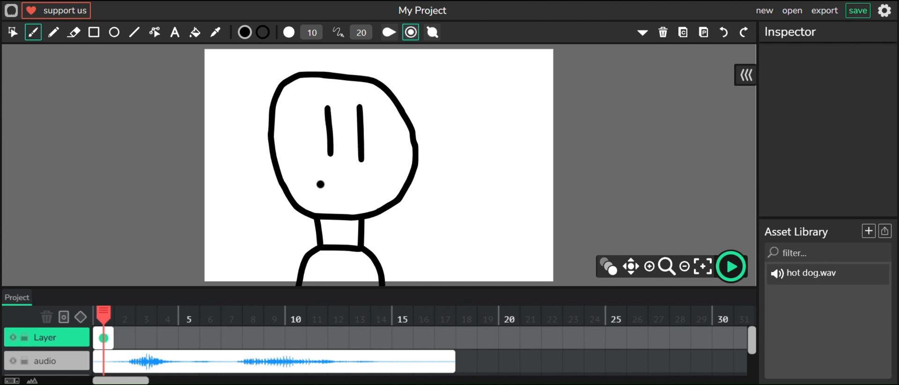
drag(308, 191, 361, 193)
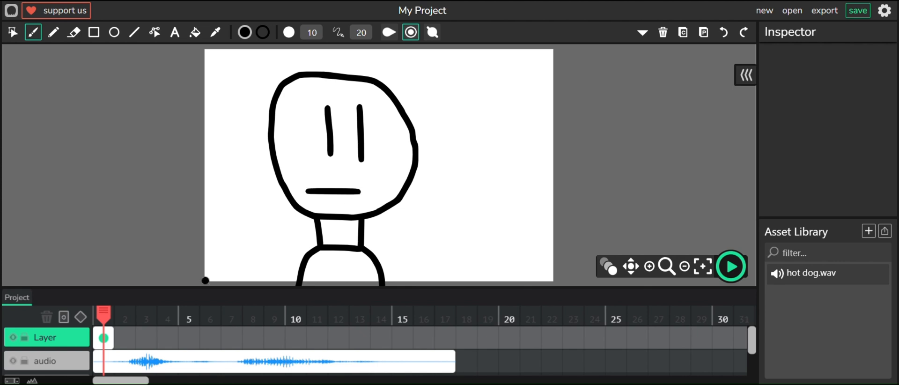
- Copy the drawing on frame 1 and paste it into a new frame 2 of the drawing layer
click(133, 360)
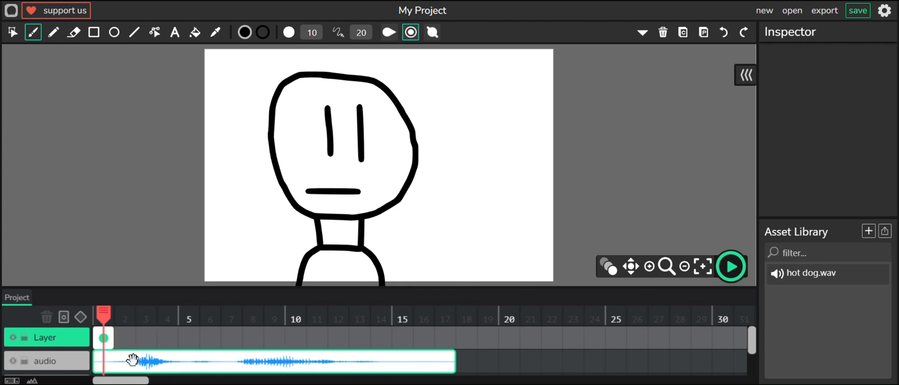
click(110, 346)
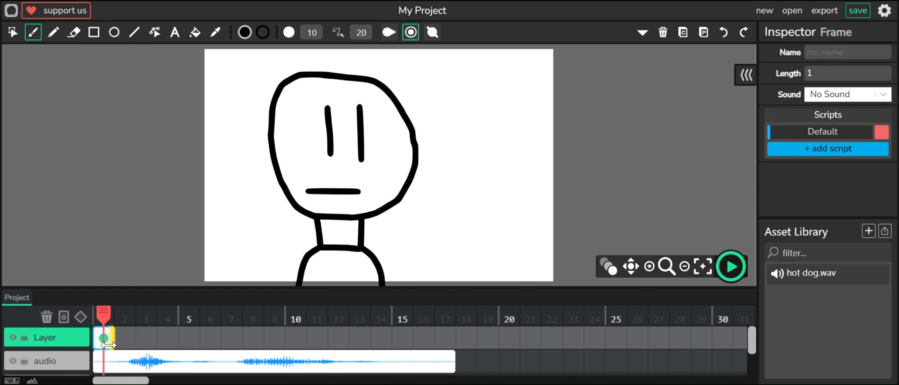
mouse_move(109, 345)
mouse_down()
mouse_move(139, 349)
mouse_move(111, 341)
mouse_up()
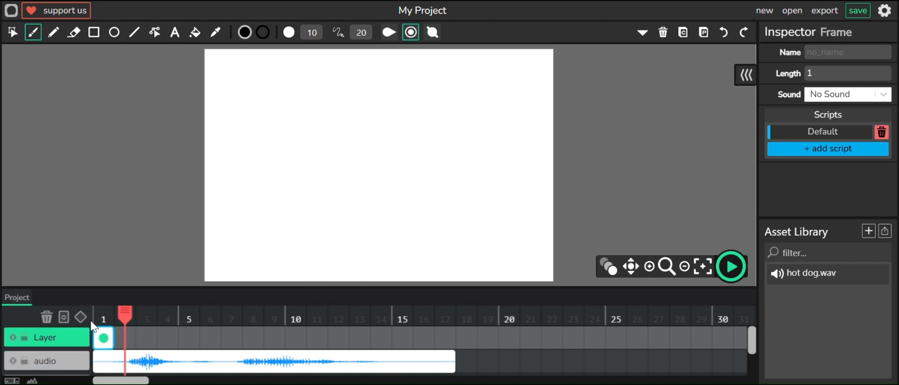
click(95, 323)
click(683, 32)
click(133, 339)
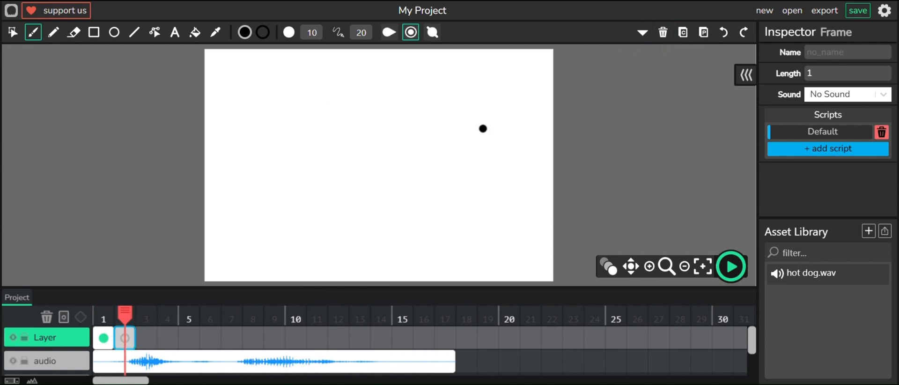
click(711, 40)
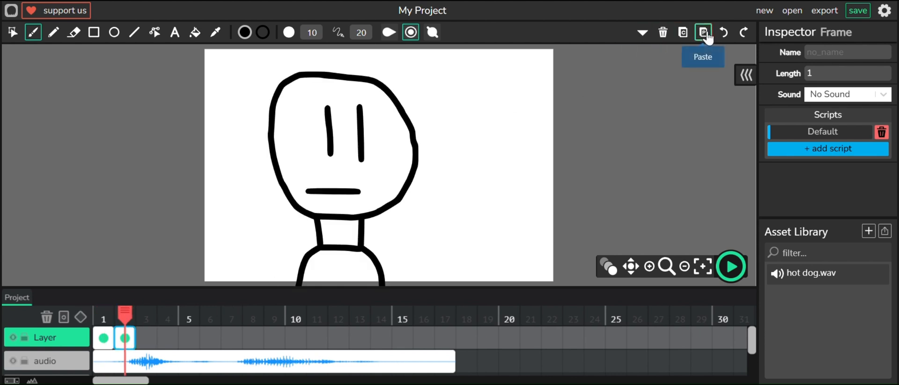
- Select the mouth line on frame 2 and delete it
click(13, 33)
drag(308, 175, 382, 199)
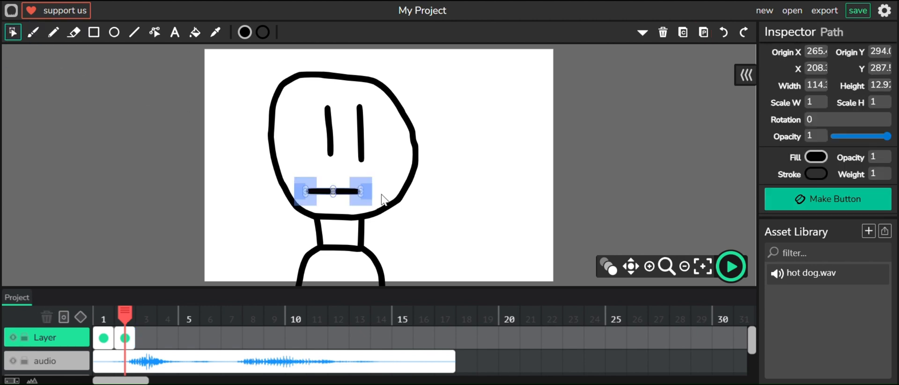
click(662, 32)
- With onion skinning on, draw an open mouth outline on frame 2, fill it black, then turn onion skinning off
click(33, 32)
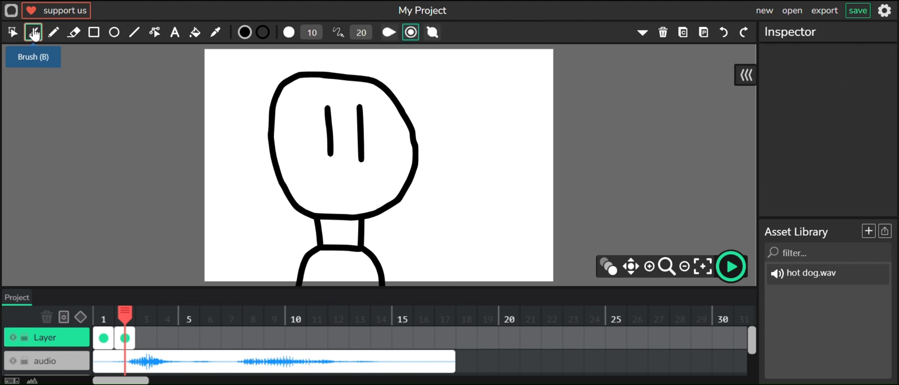
click(604, 272)
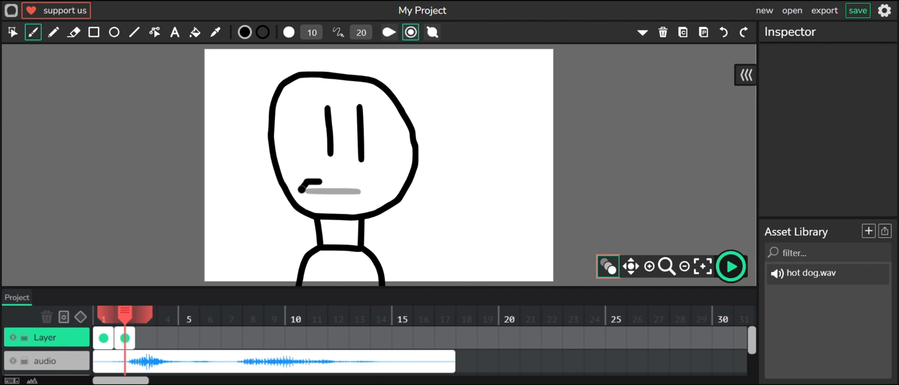
drag(304, 196, 364, 195)
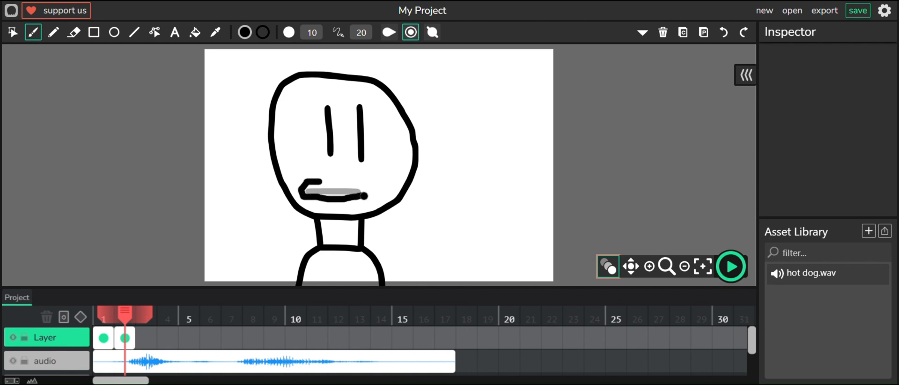
drag(321, 179, 318, 180)
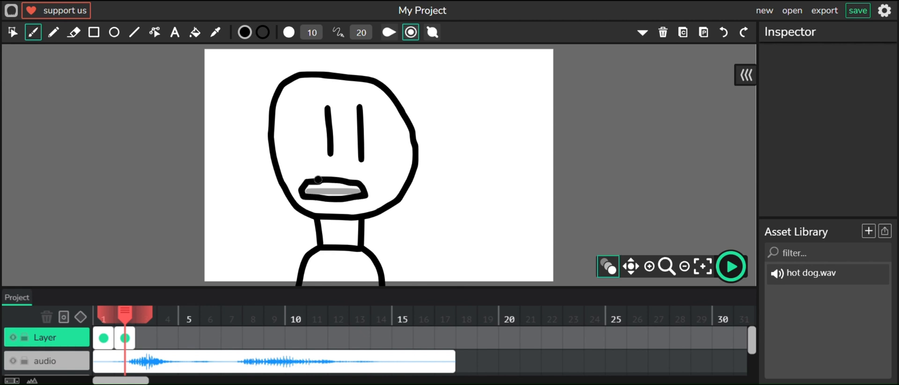
click(194, 33)
click(333, 195)
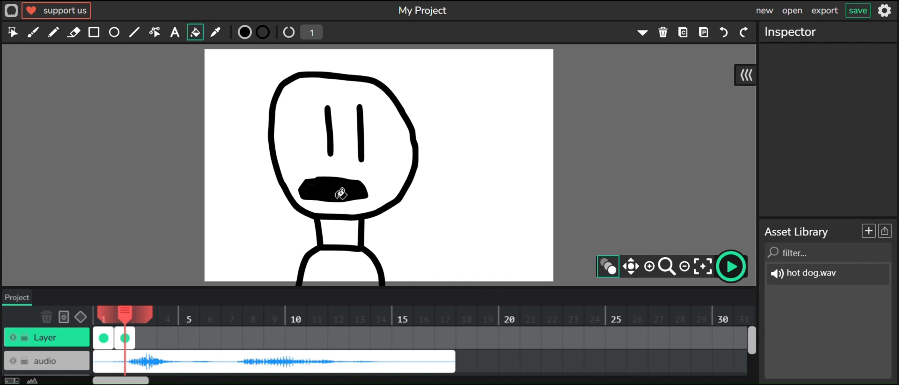
click(615, 275)
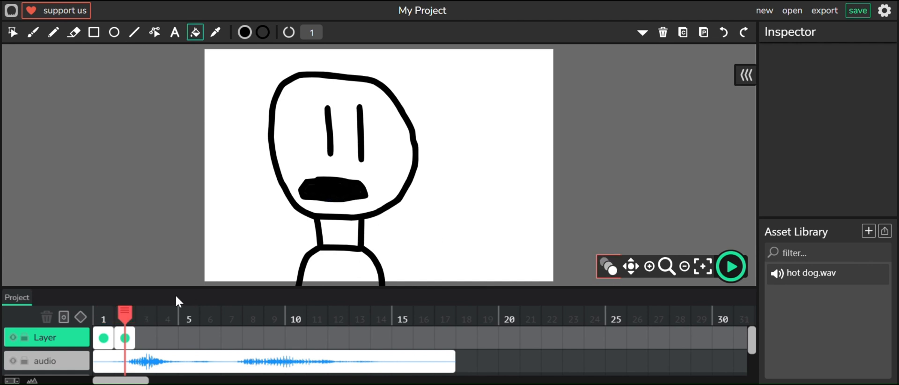
- Play the animation with the sound from frame 1 and stop it
click(104, 318)
click(732, 271)
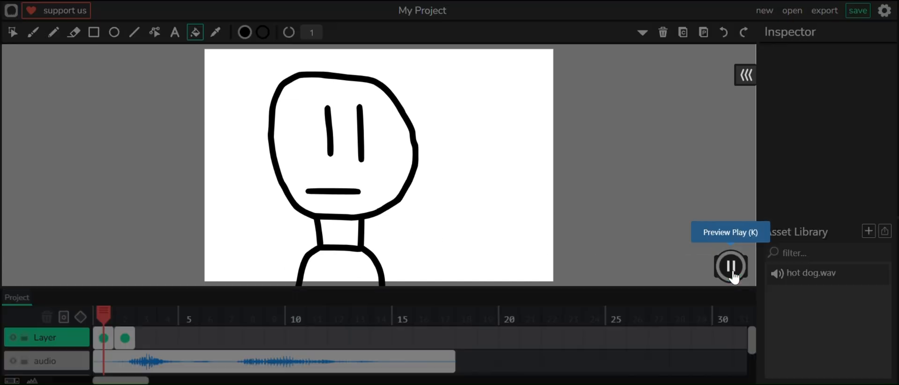
click(732, 271)
click(108, 311)
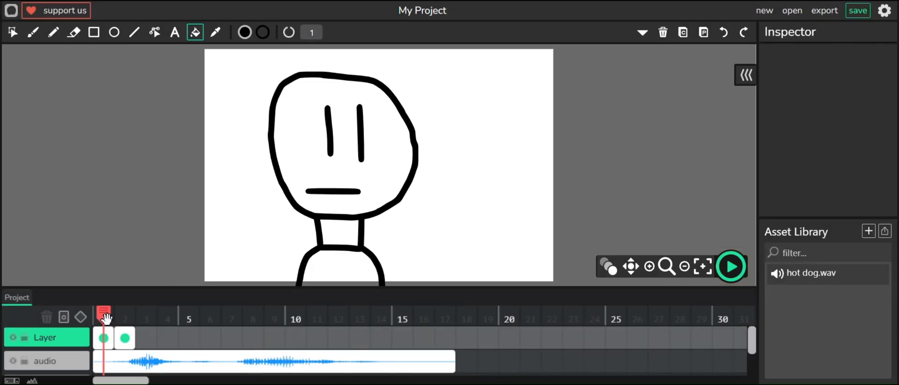
click(726, 275)
click(726, 276)
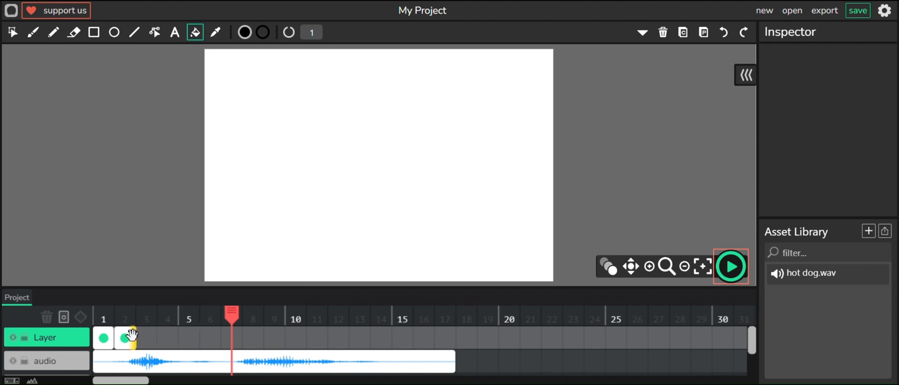
- Extend the open-mouth frame to 3 frames and paste a copy of the closed-mouth frame at frame 5, lengthened to 3 frames
mouse_move(131, 337)
mouse_down()
mouse_move(168, 336)
mouse_move(160, 336)
mouse_up()
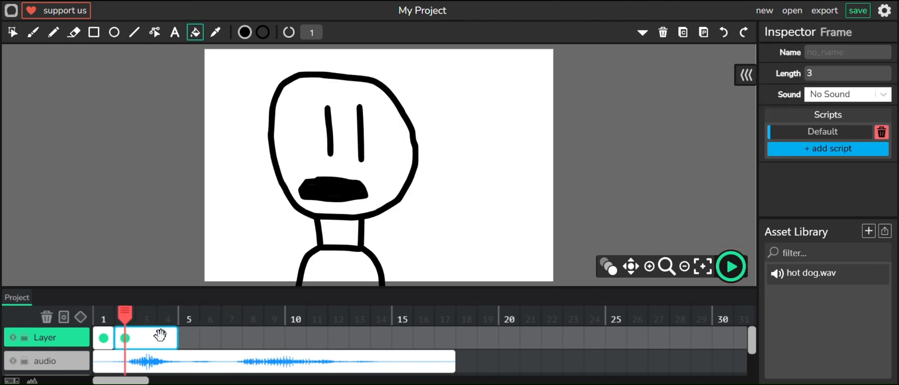
click(103, 337)
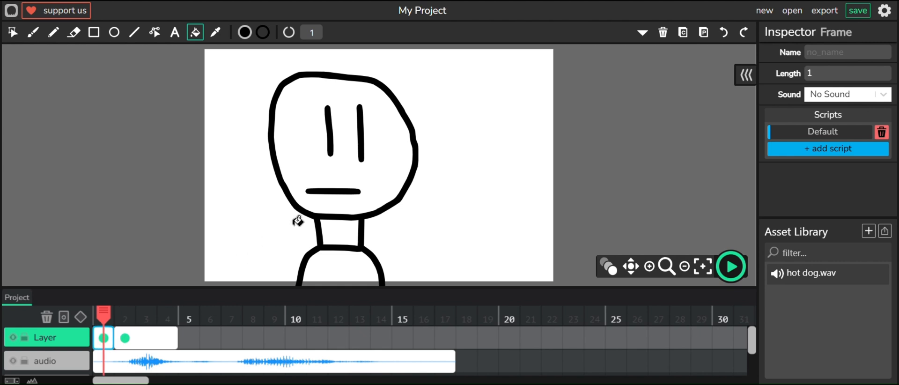
click(684, 33)
click(188, 337)
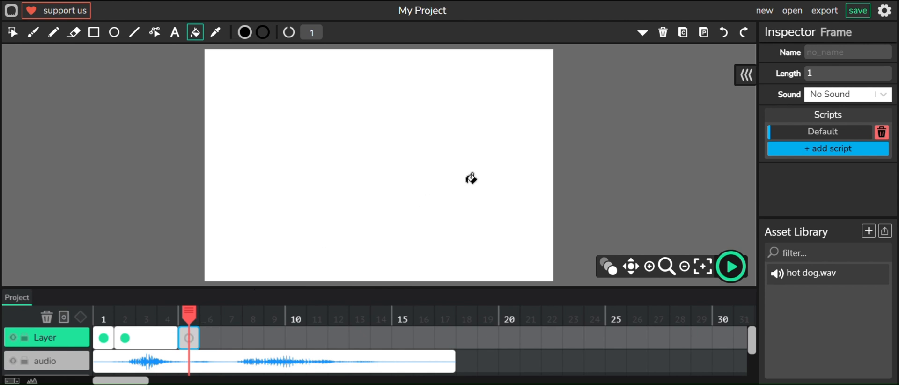
click(703, 33)
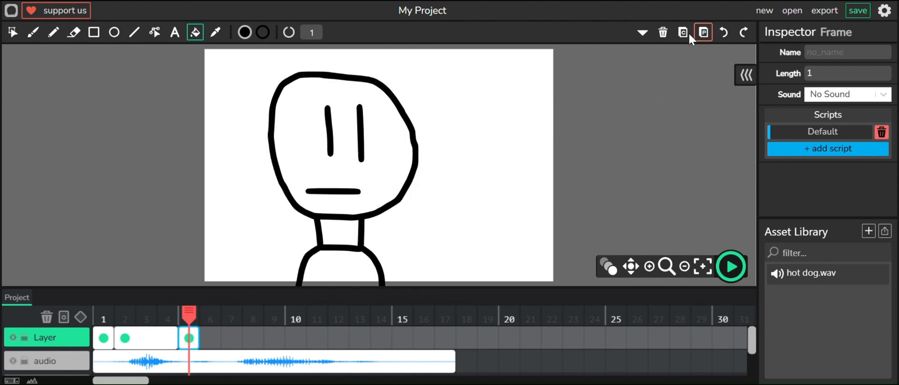
drag(200, 336, 243, 333)
- Play the timeline from frame 8 and stop it
click(246, 314)
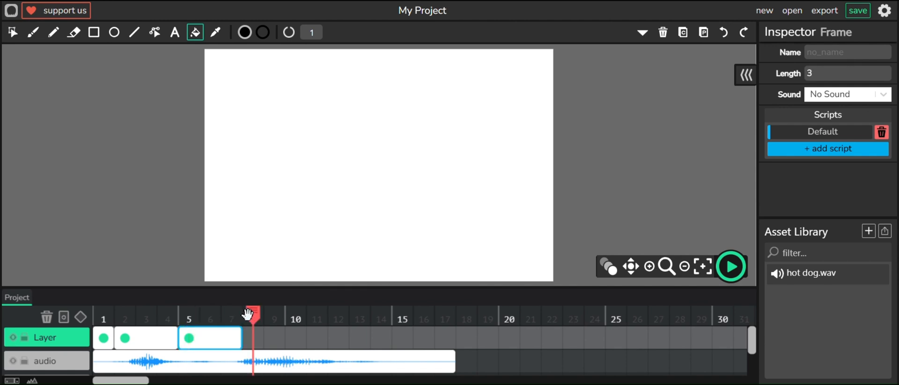
click(739, 276)
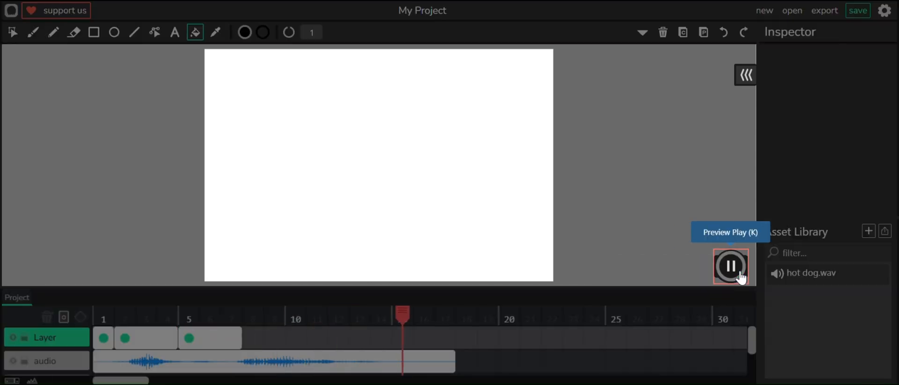
click(740, 277)
- Copy the open-mouth frame and paste it at frame 8 of the drawing layer
click(123, 338)
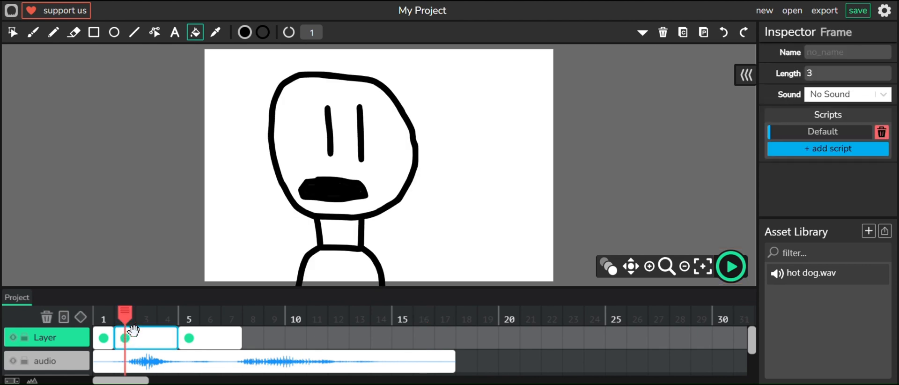
click(683, 42)
click(255, 336)
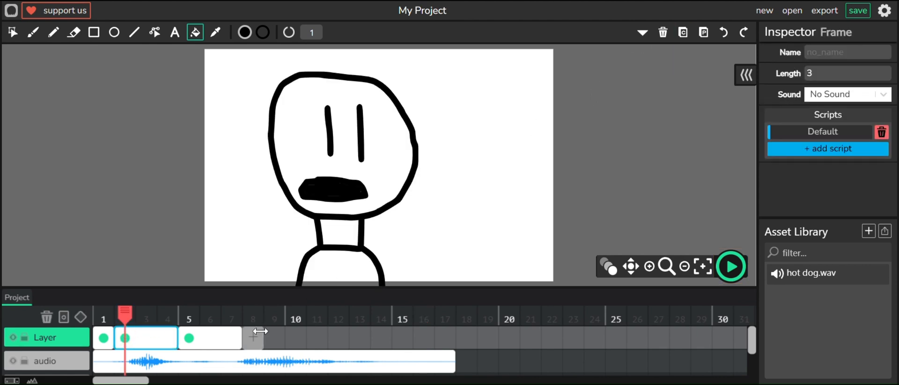
click(703, 41)
drag(301, 338, 251, 326)
- Play the timeline from around frames 8 and 9 to check the mouth timing against the sound
click(255, 315)
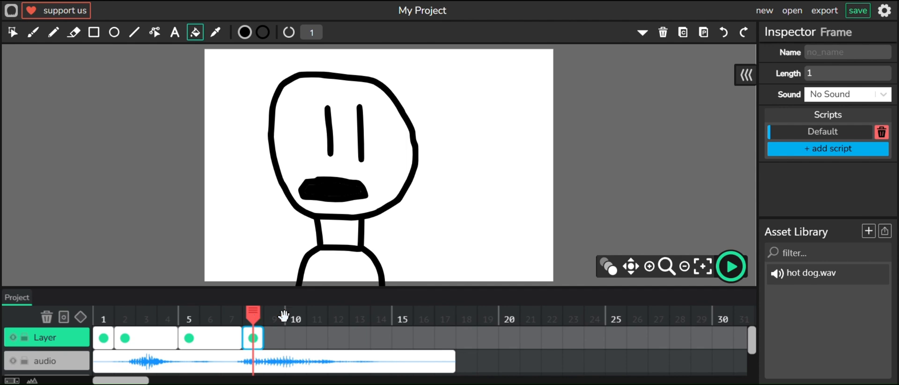
click(730, 266)
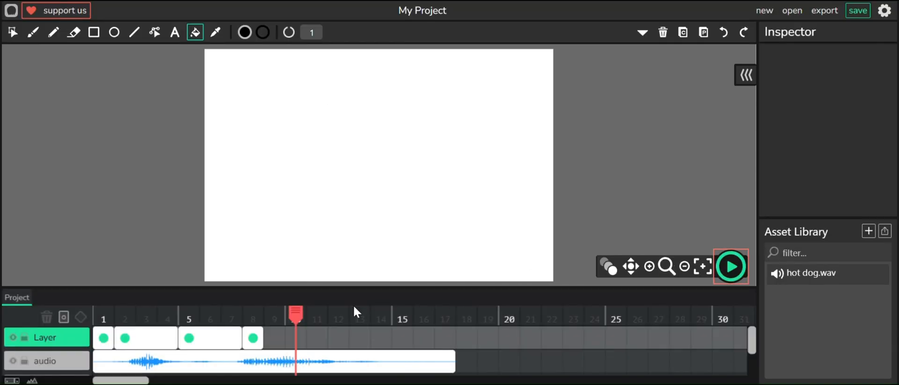
click(265, 310)
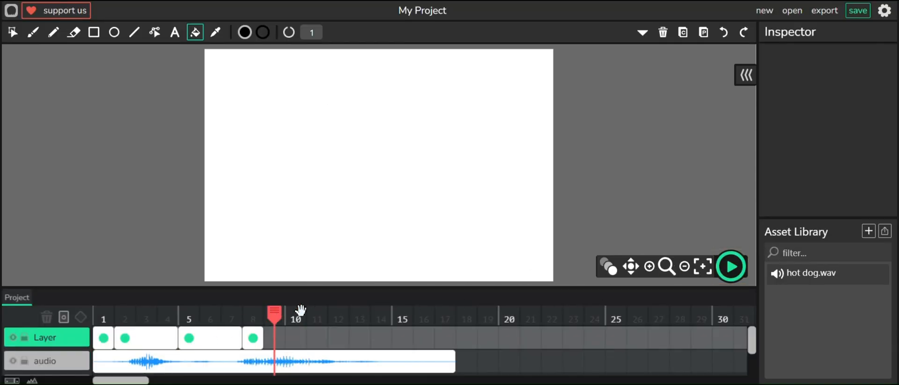
click(729, 266)
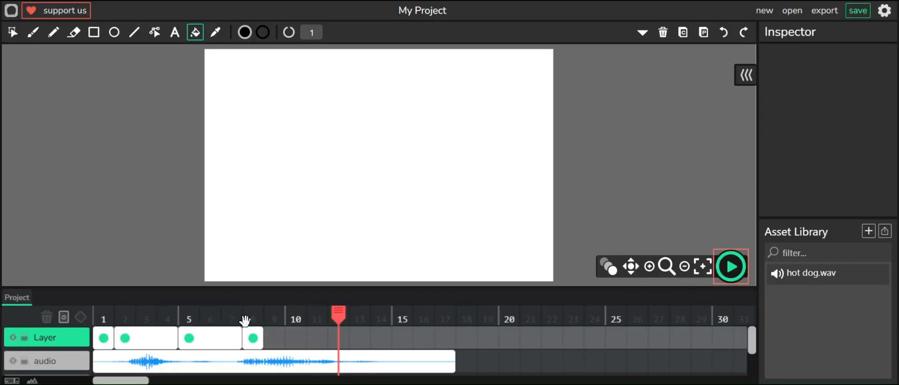
click(253, 334)
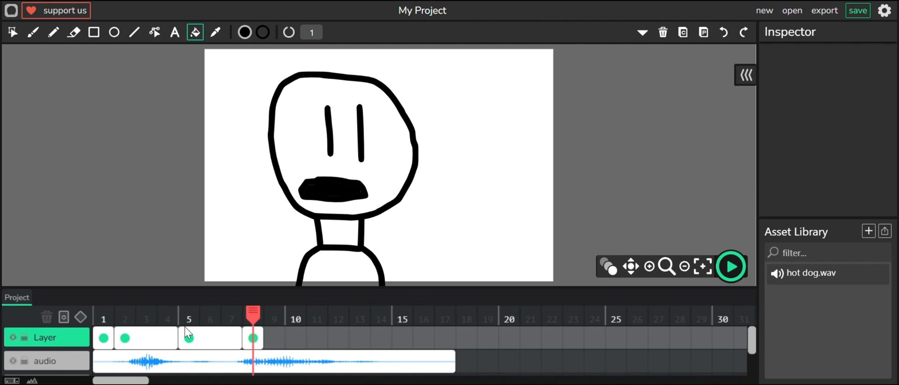
- Copy the closed-mouth frame 1 and paste it at frame 9
click(104, 338)
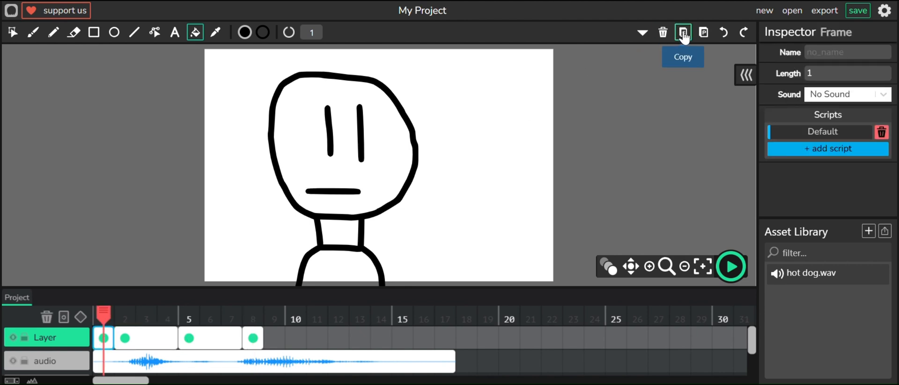
click(274, 338)
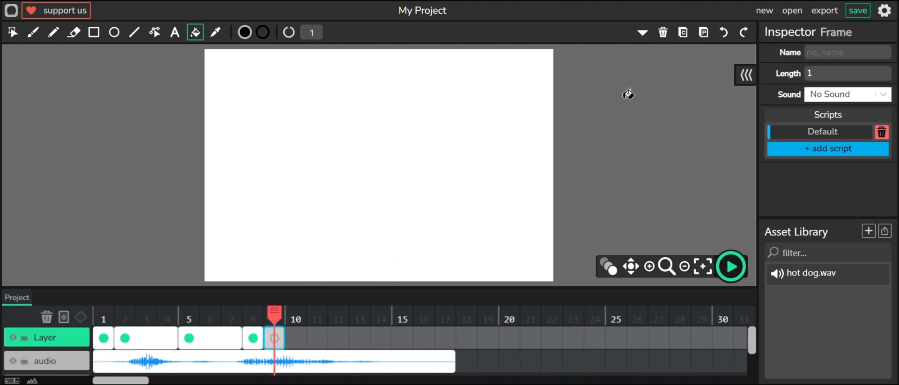
click(703, 41)
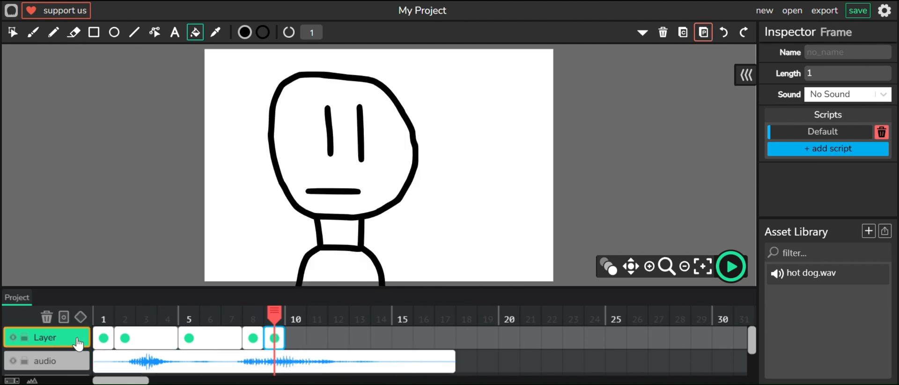
- Toggle onion skinning and copy and paste the closed-mouth frame so frames 9 and 10 both hold keyframes
click(607, 265)
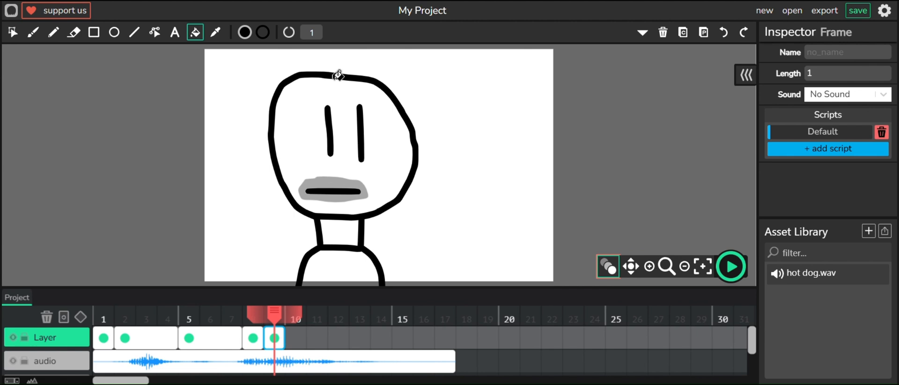
click(607, 271)
drag(284, 340, 264, 337)
click(297, 337)
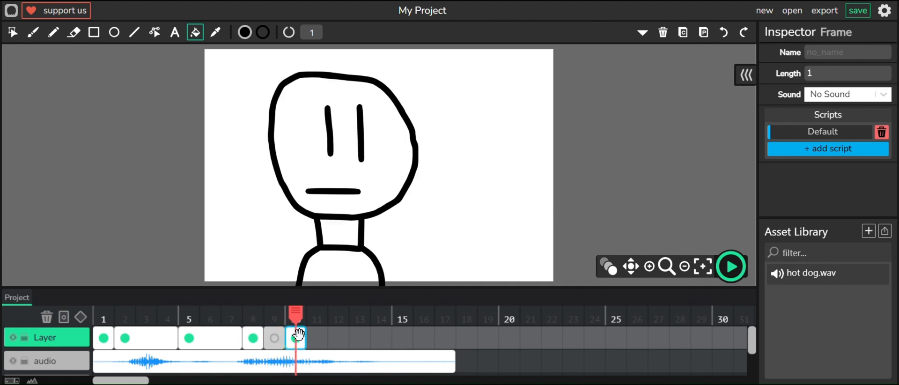
click(677, 40)
click(275, 337)
click(704, 33)
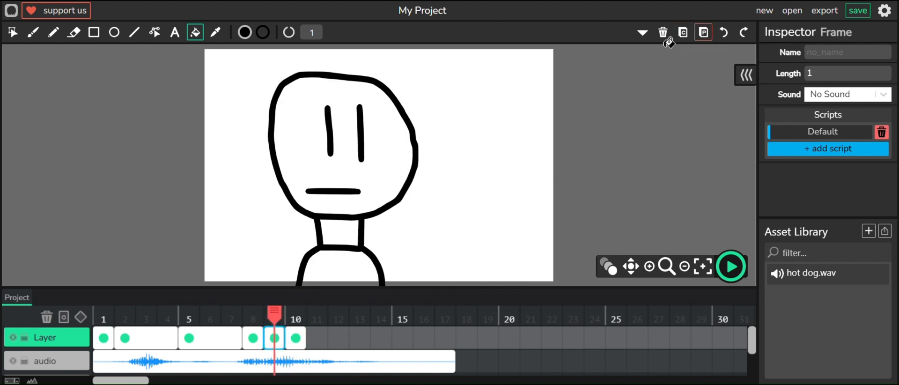
- Select and delete the closed mouth line on frame 9, with onion skinning turned on
click(13, 31)
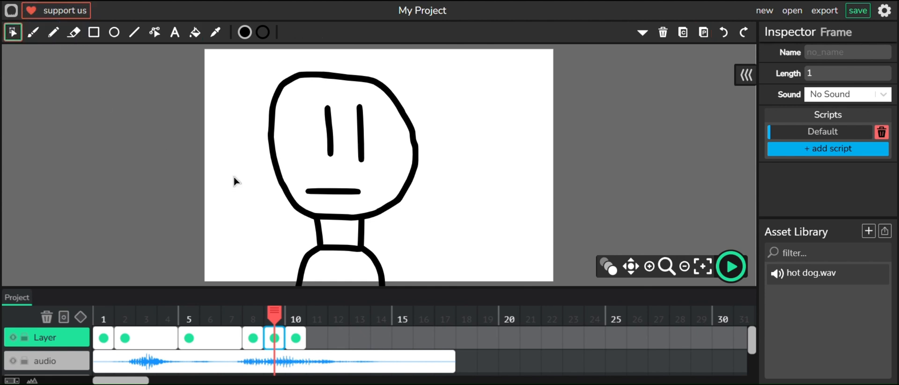
drag(334, 181, 359, 199)
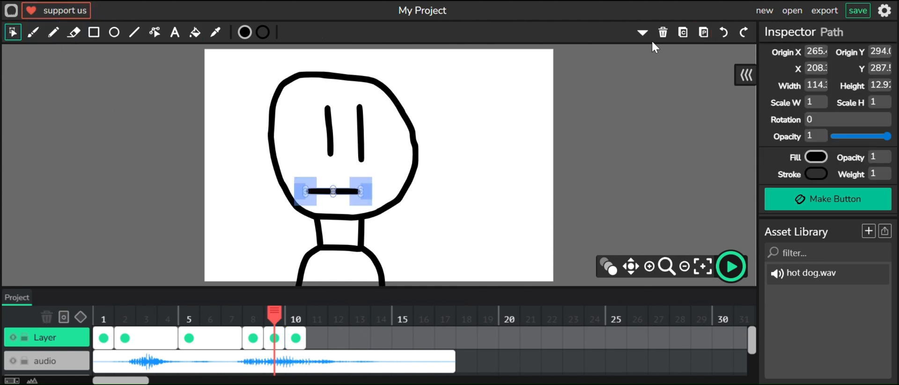
click(662, 32)
click(607, 266)
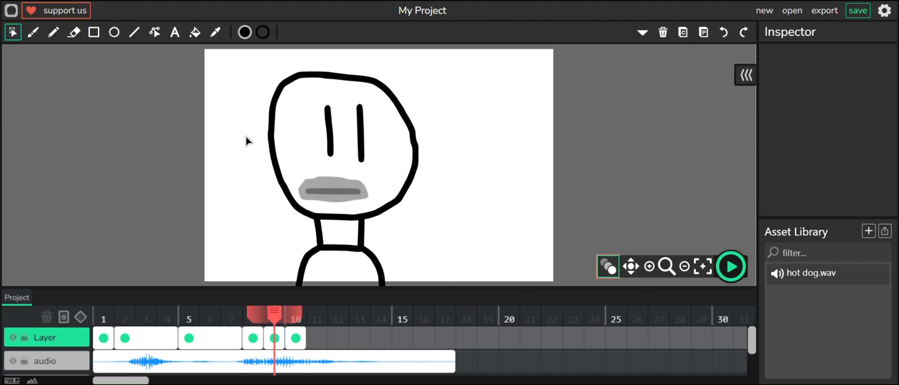
- Draw a small round open mouth on frame 9 with the Brush, redoing the first attempt
click(32, 32)
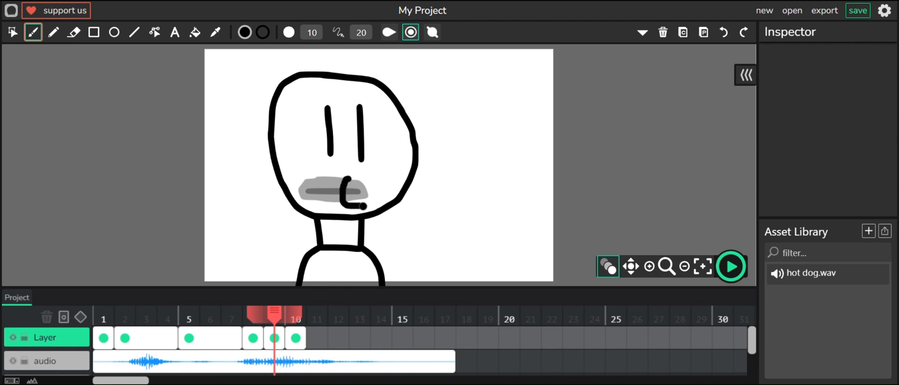
click(724, 32)
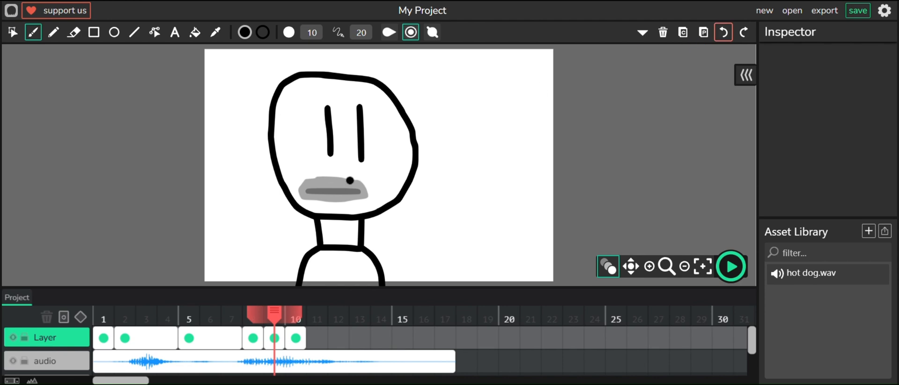
drag(364, 184, 350, 178)
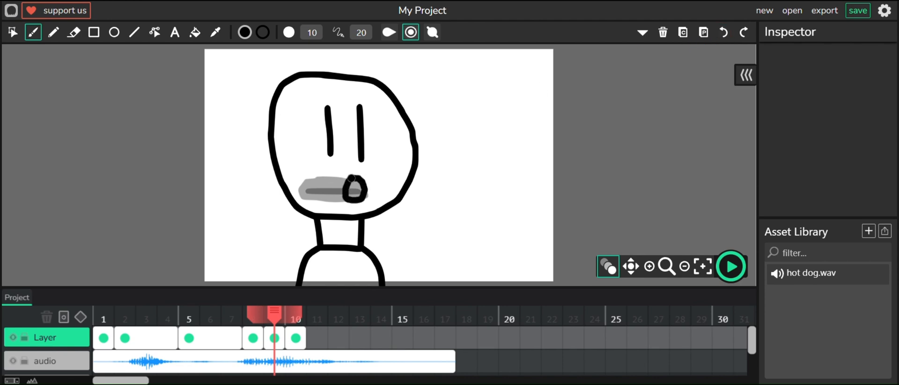
- Fill the round mouth black with the Fill Bucket and turn off onion skinning
key(g)
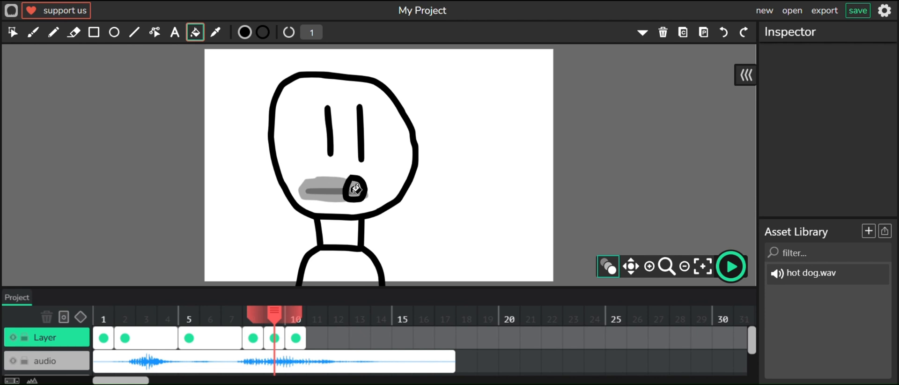
click(354, 189)
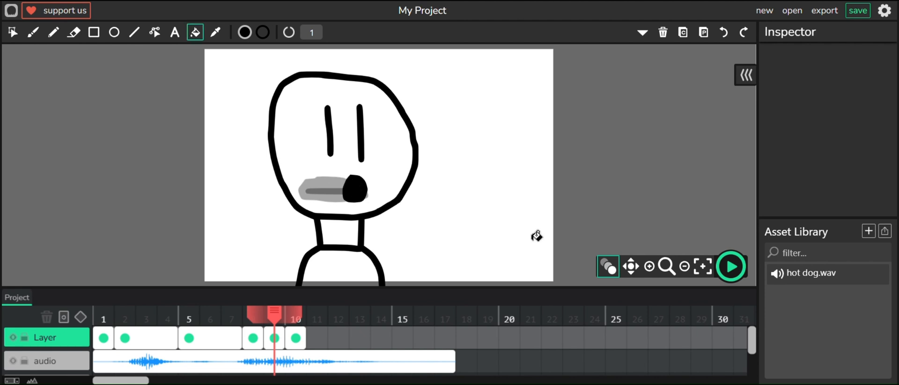
click(607, 274)
- Move the closed-mouth keyframe from frame 10 to frame 14 and extend it to a length of 4
click(300, 337)
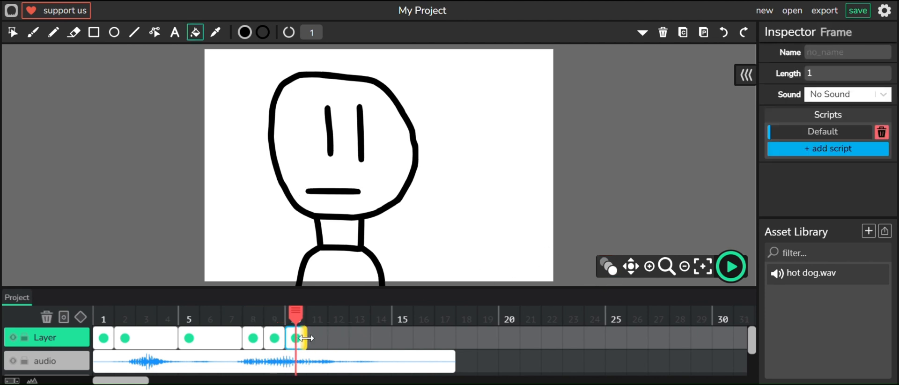
click(277, 338)
click(296, 335)
drag(296, 335, 382, 336)
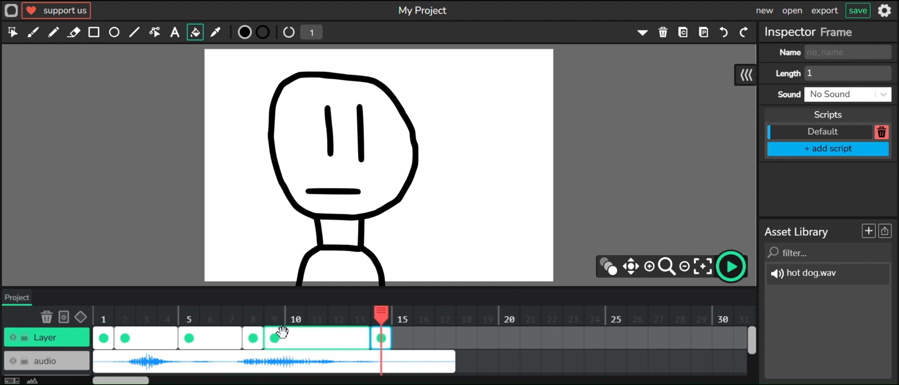
click(365, 334)
drag(366, 333, 440, 335)
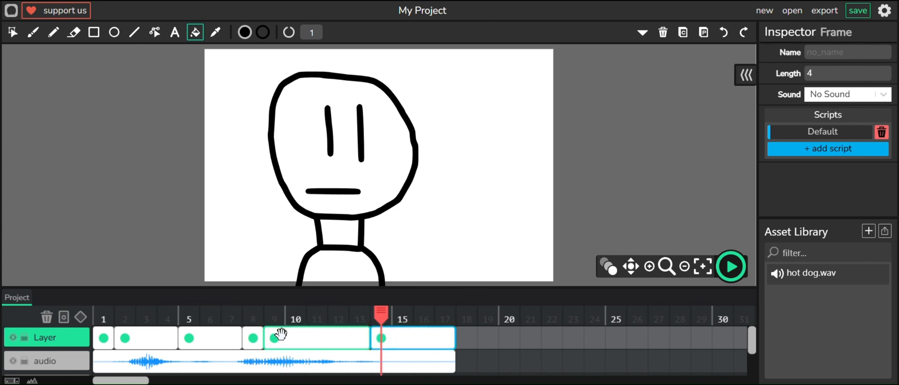
- Play the animation from frame 1 to check the mouth shapes against the sound
click(320, 320)
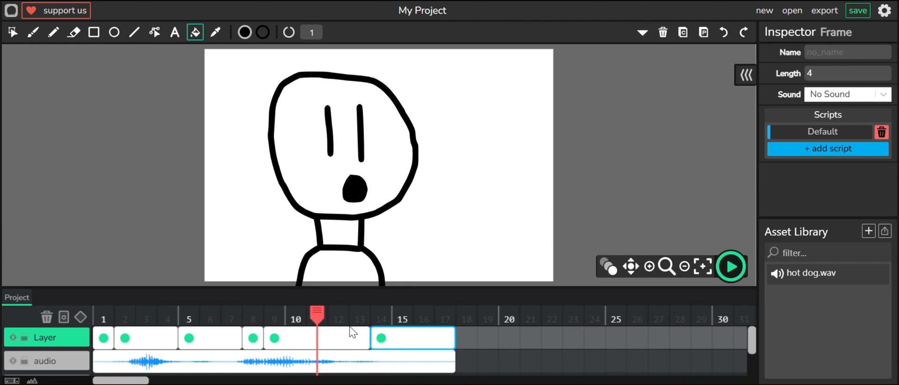
click(104, 319)
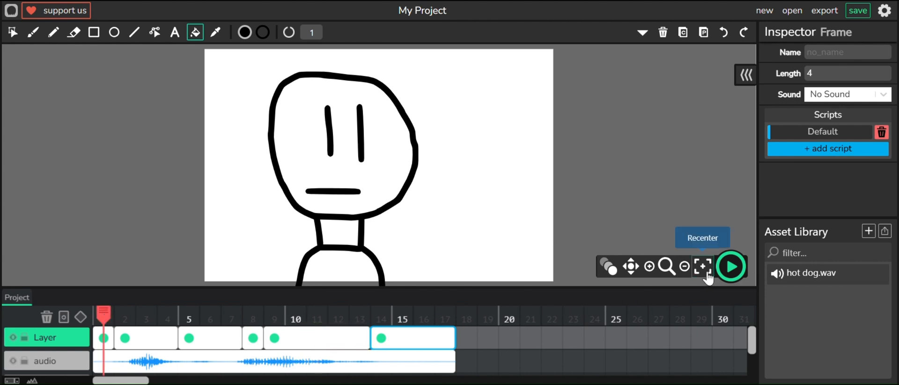
click(723, 274)
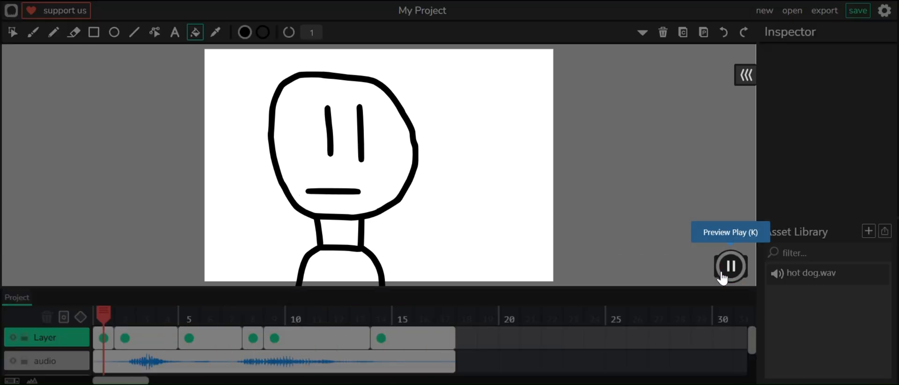
click(726, 266)
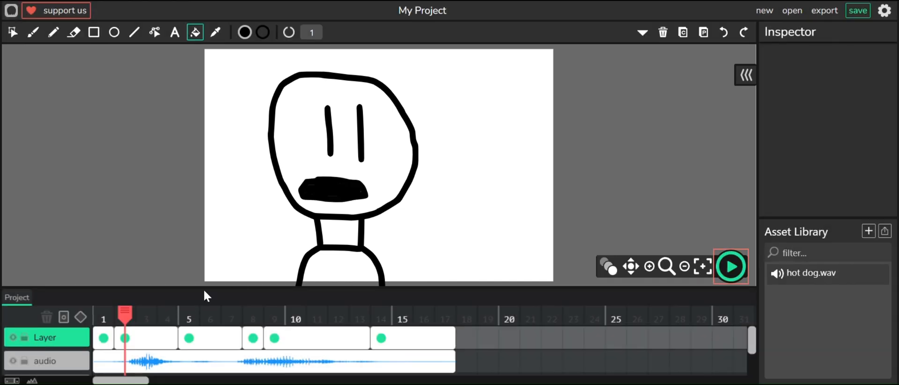
click(102, 316)
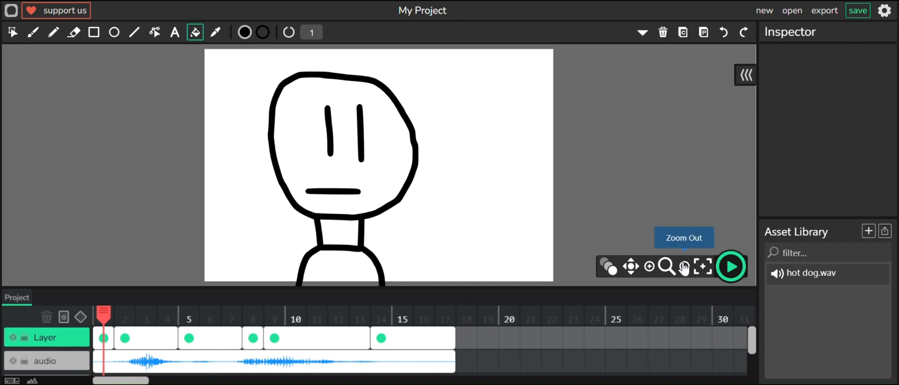
click(726, 280)
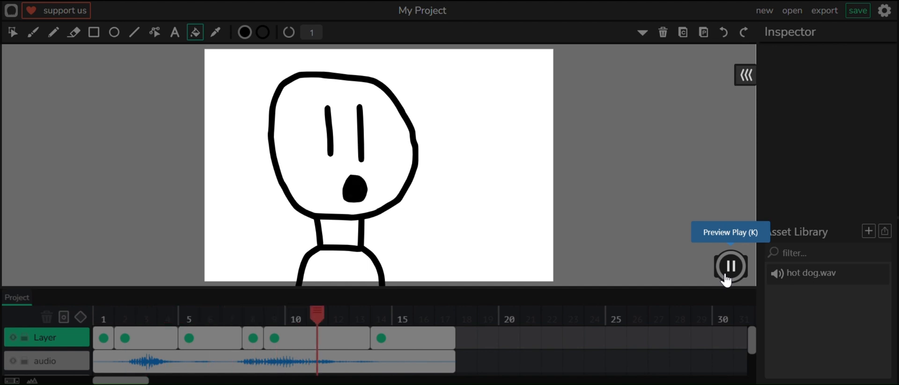
click(726, 280)
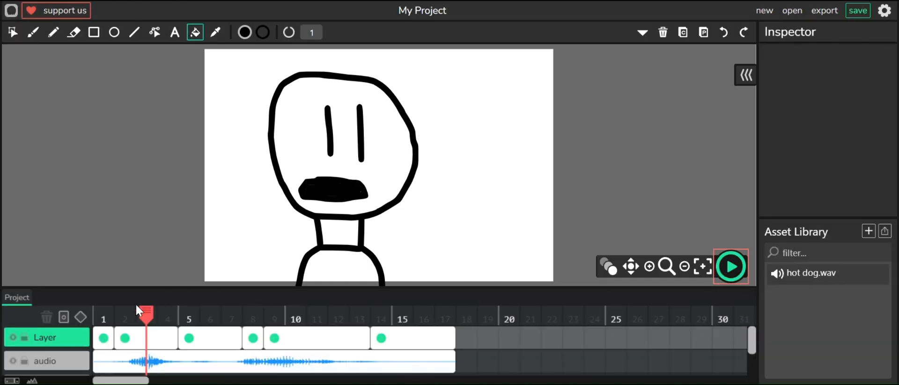
- Scrub through frames 1 to 12 and replay from frame 1 to review the lip-sync timing
click(99, 313)
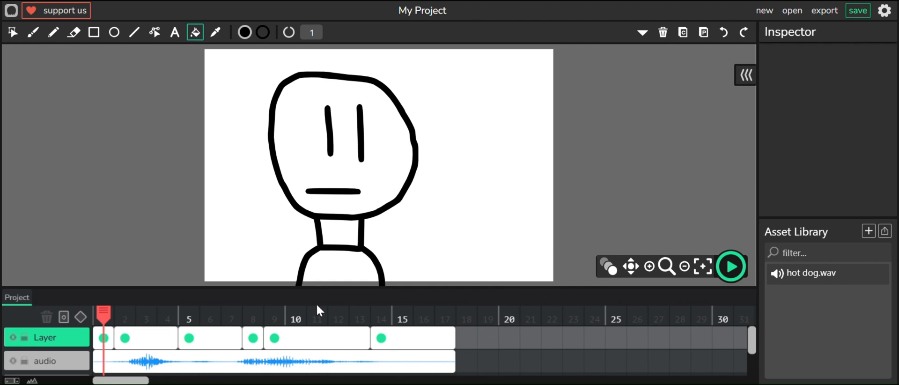
click(138, 314)
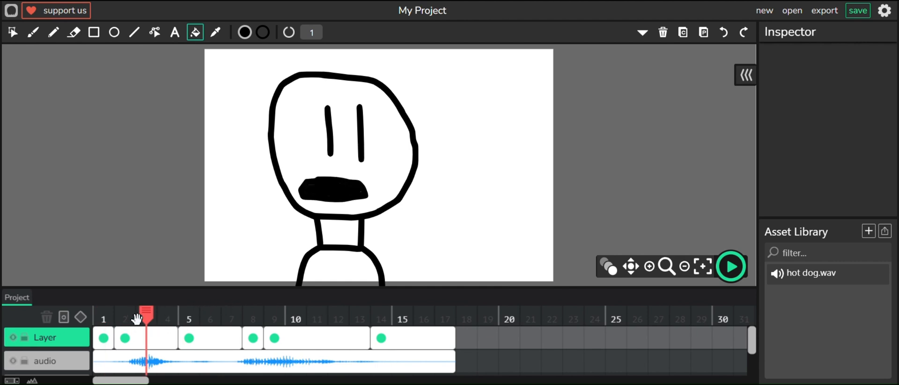
click(287, 309)
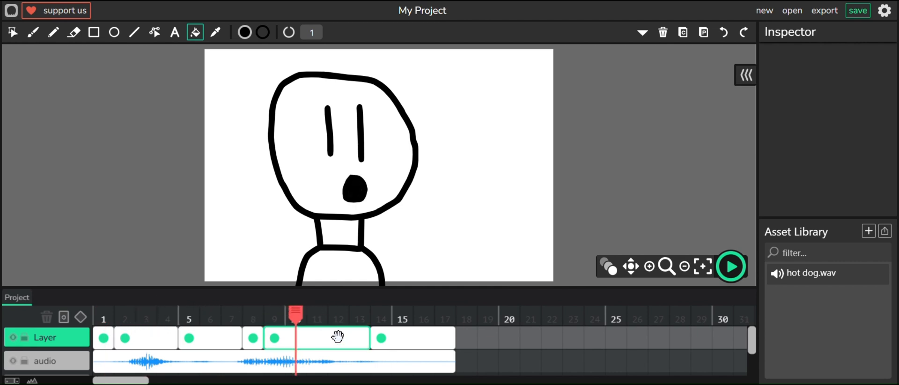
click(103, 319)
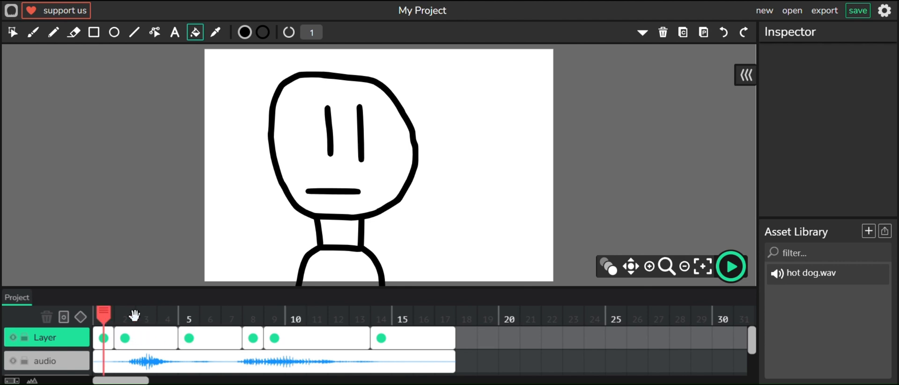
click(730, 266)
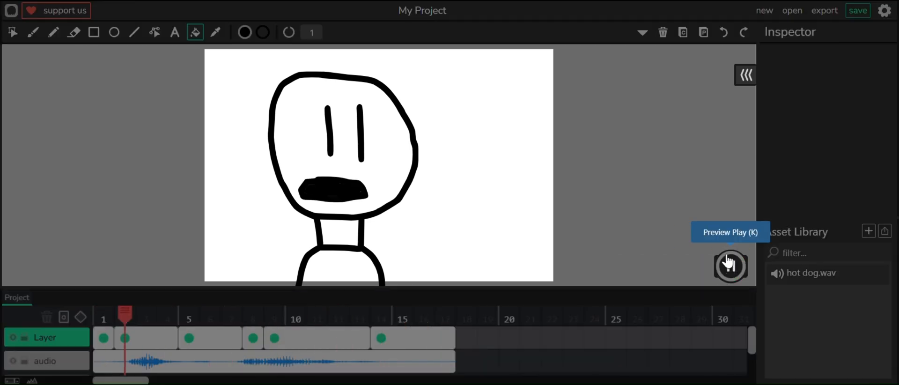
click(730, 265)
click(307, 311)
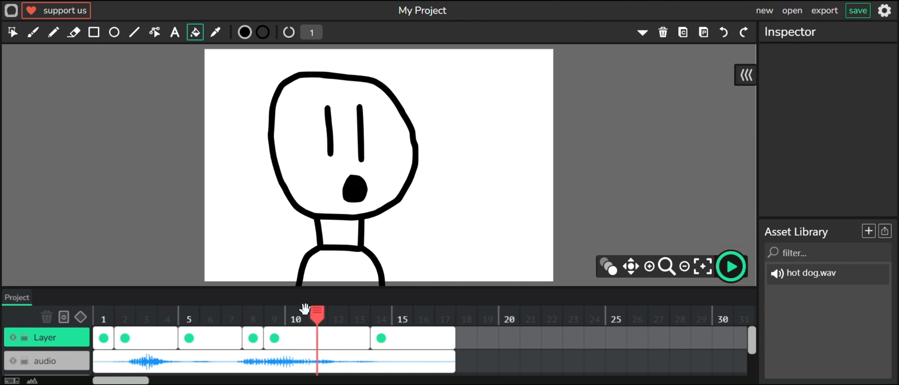
click(104, 315)
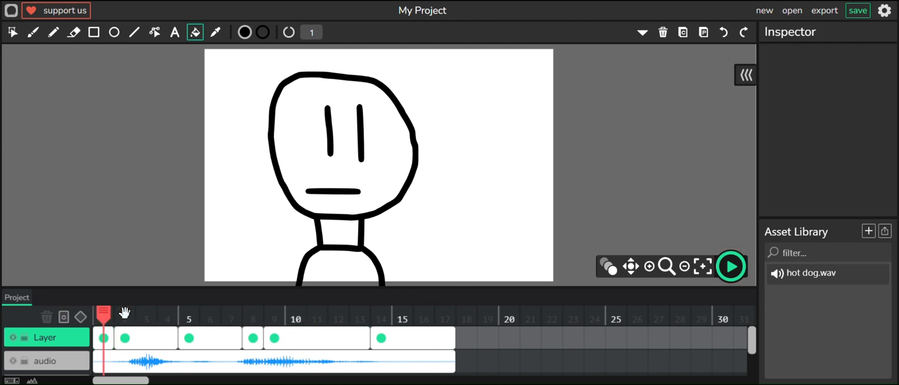
click(726, 265)
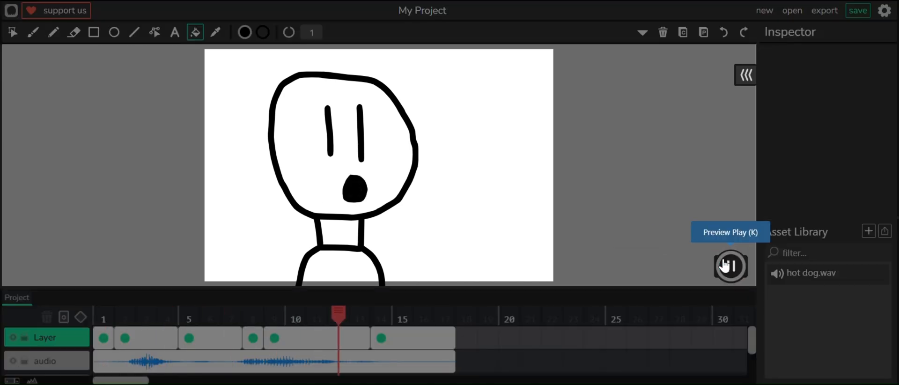
click(726, 265)
click(340, 312)
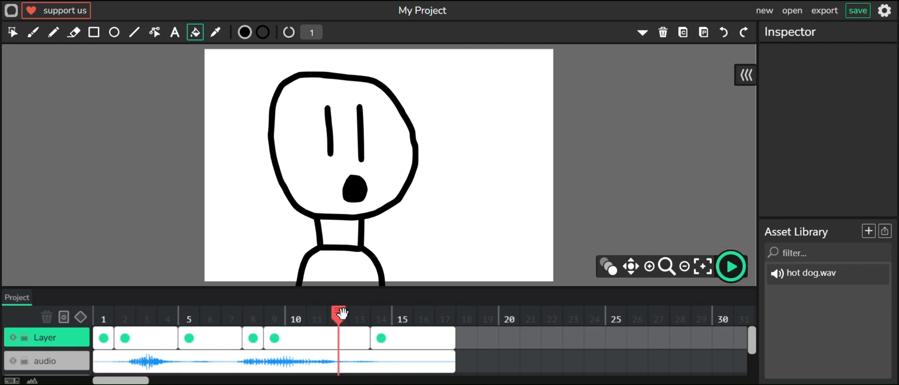